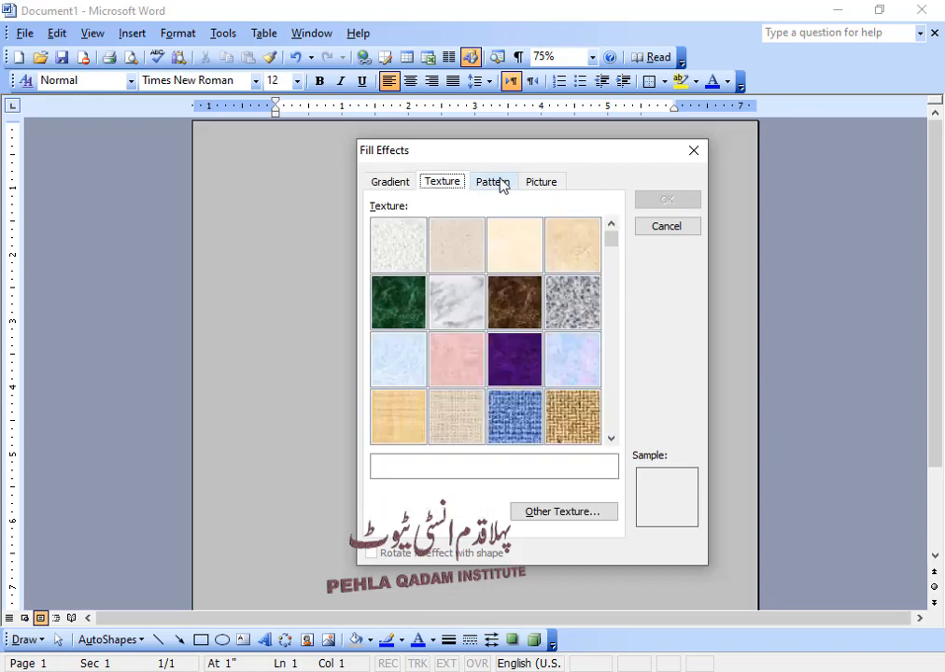
Step: In Fill Effects, apply the Parchment texture as the page background
left_click(494, 181)
left_click(541, 181)
left_click(493, 181)
left_click(443, 181)
left_click(506, 238)
left_click(669, 201)
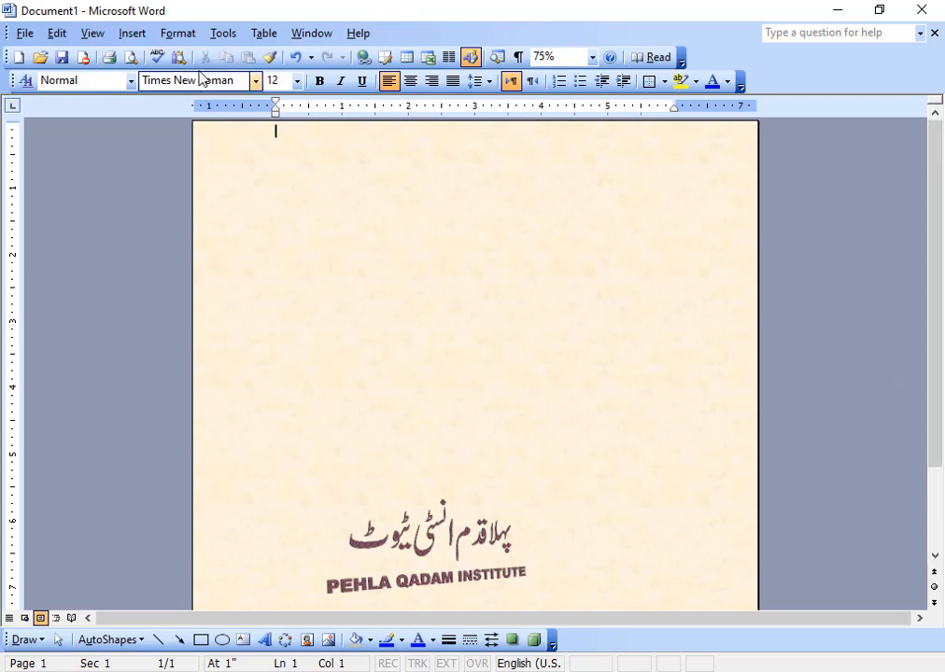
Step: Type nine sample lines, 'Asdfas' through 'f', at the top, then open Format > Theme
left_click(178, 32)
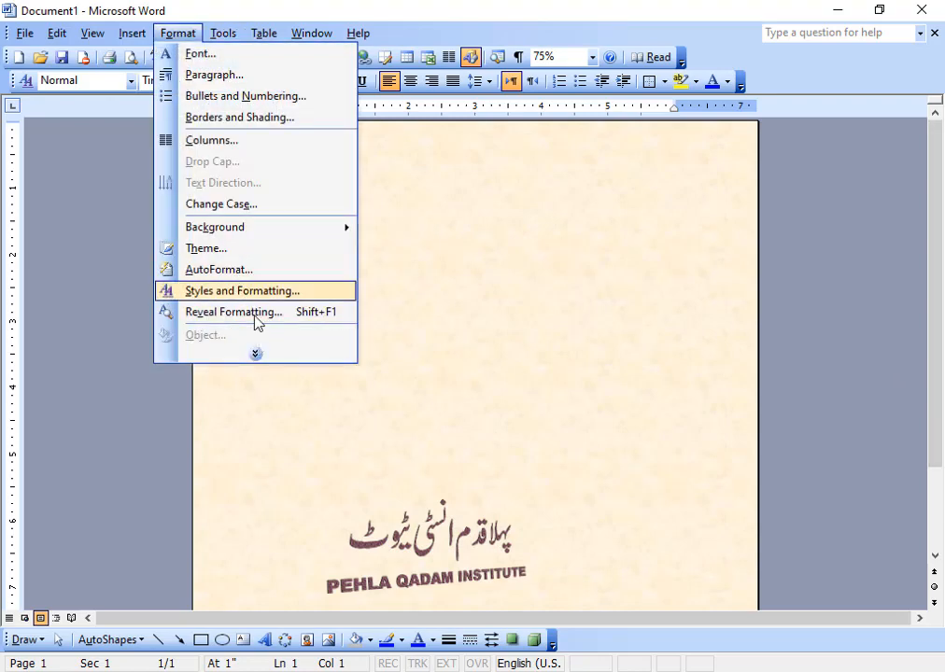
left_click(256, 354)
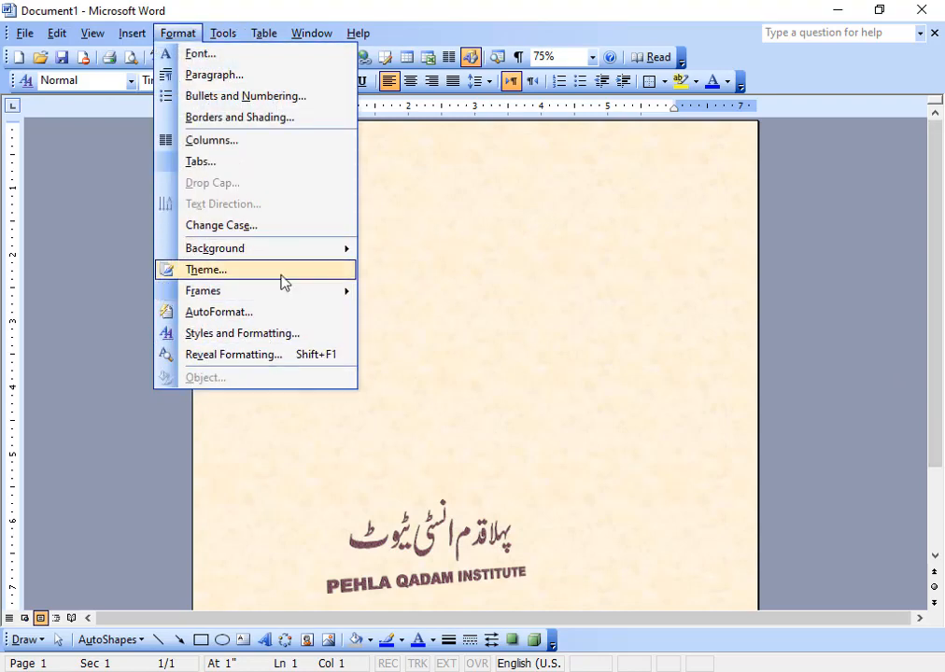
left_click(429, 265)
type("Asdfas Fsaf As Fa Sfsa F Asf as")
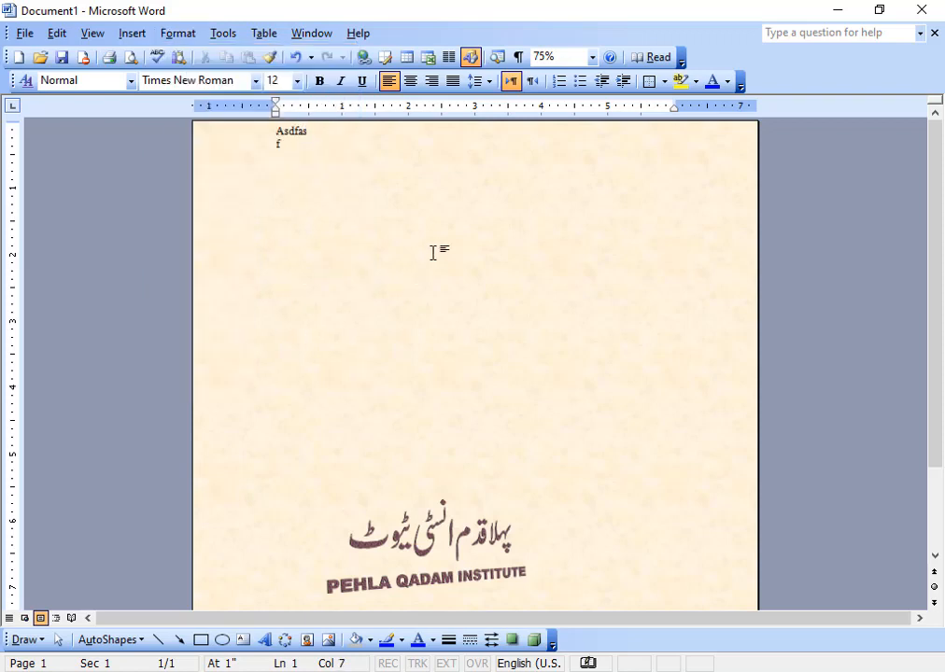
key("Return")
type("f")
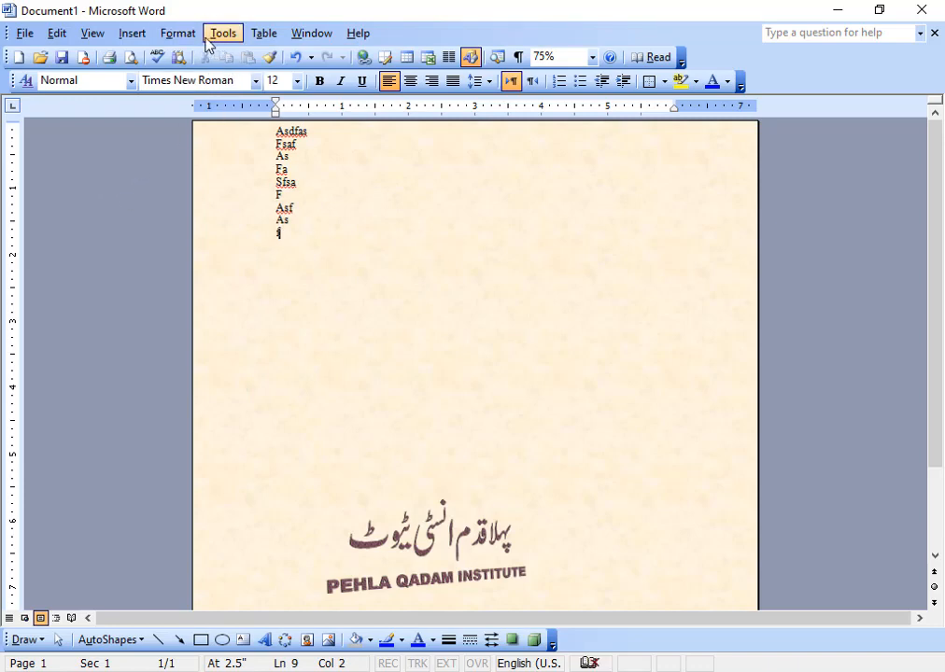
left_click(178, 35)
left_click(255, 250)
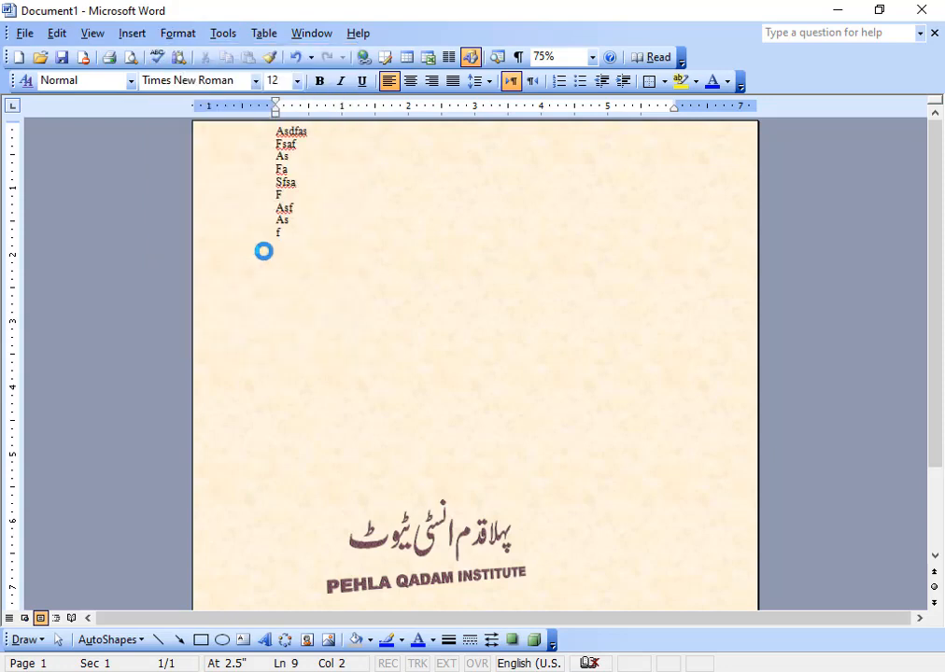
Step: Preview the Balance, Breeze, Classic, Fiesta, In Motion, Databases, Bubbles and Bold Stripes themes
left_click_drag(542, 129, 688, 128)
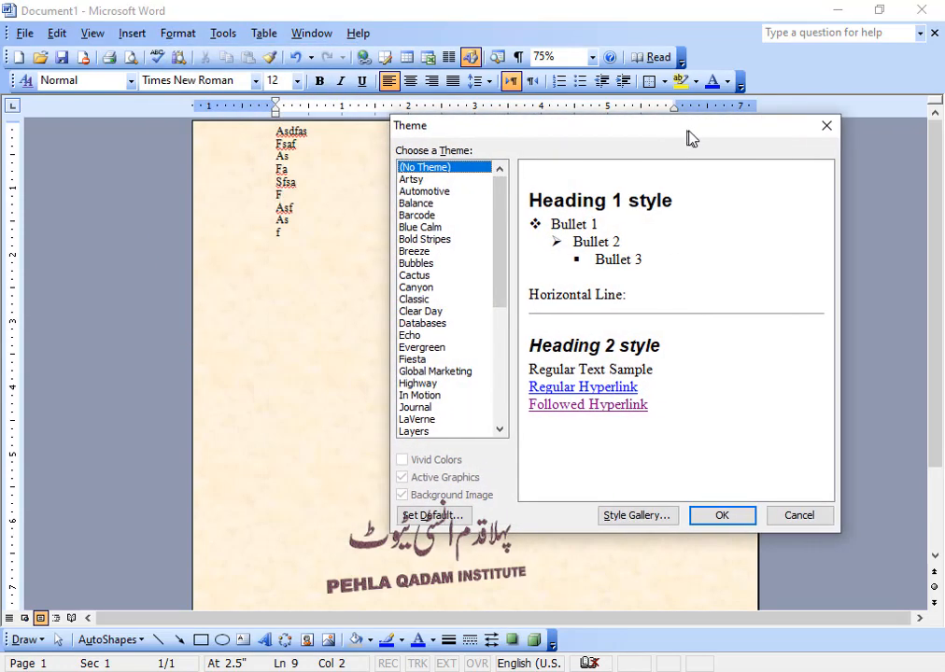
left_click(425, 204)
left_click(432, 252)
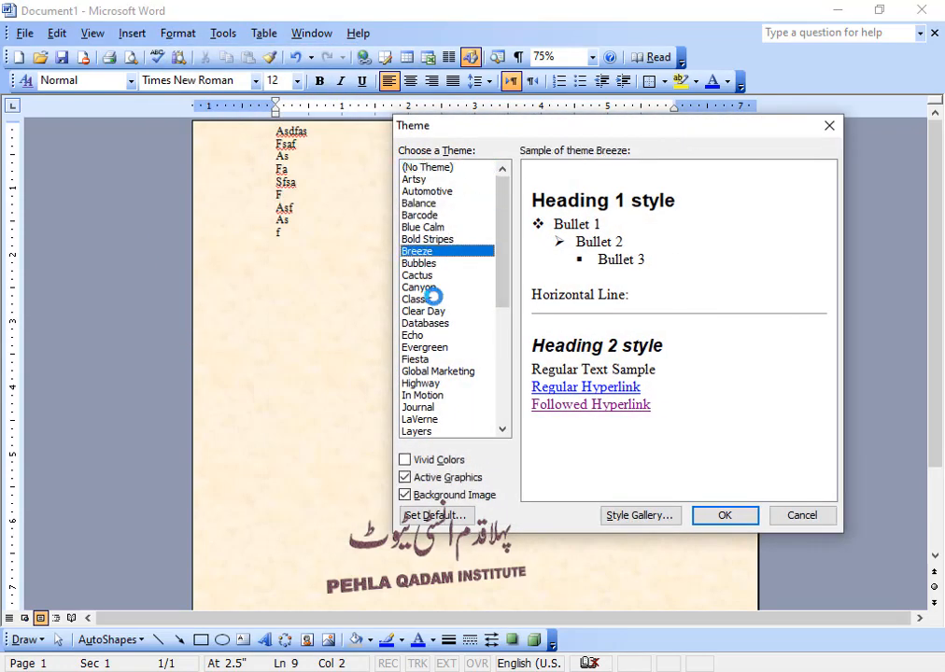
left_click(430, 299)
left_click(420, 360)
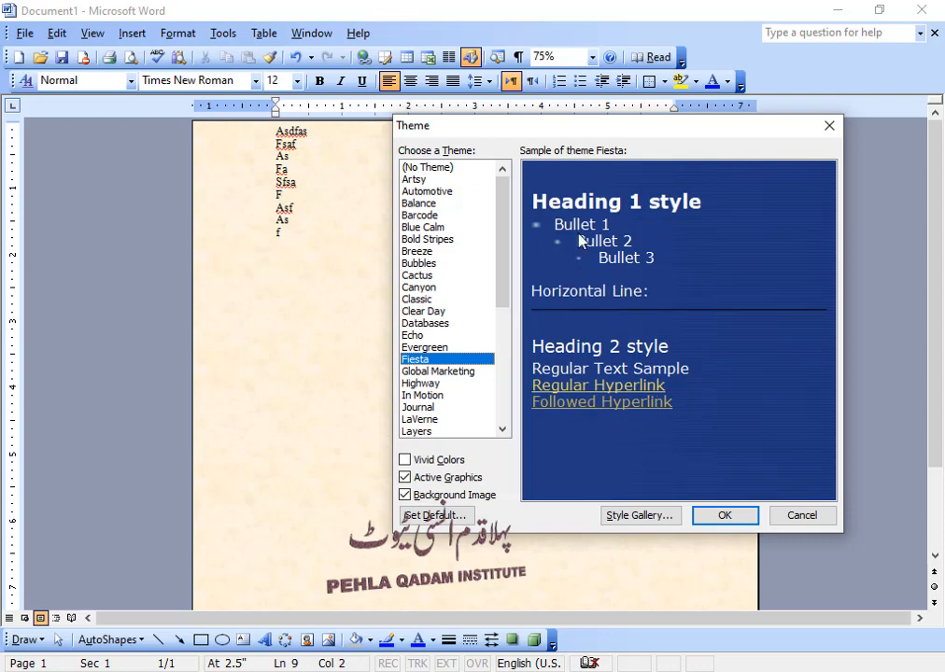
left_click(447, 396)
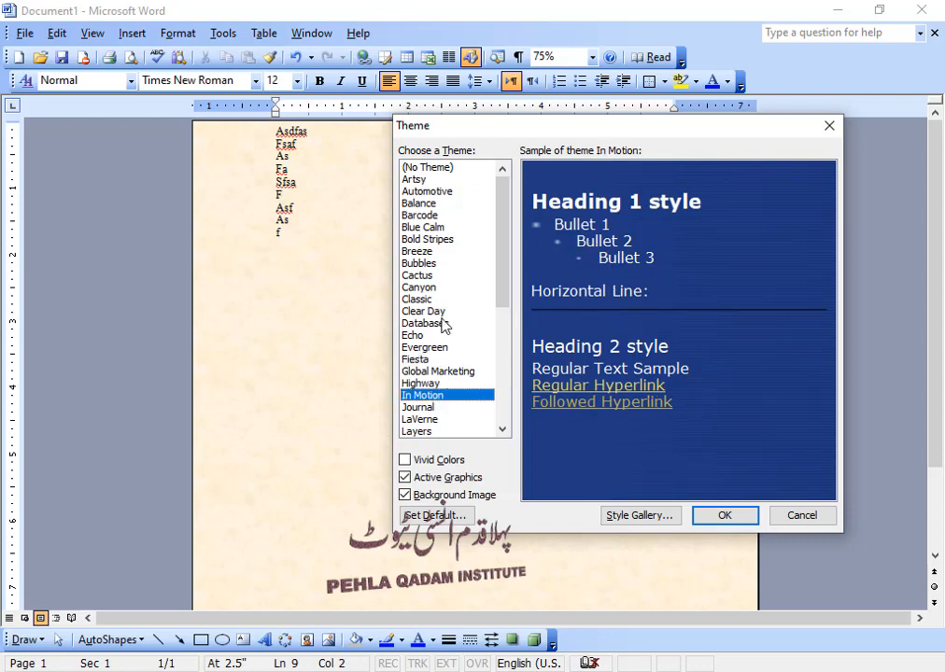
left_click(443, 323)
left_click(442, 264)
left_click(438, 241)
Step: Select the Ripple theme and apply it to the document
scroll(439, 358, "down", 6)
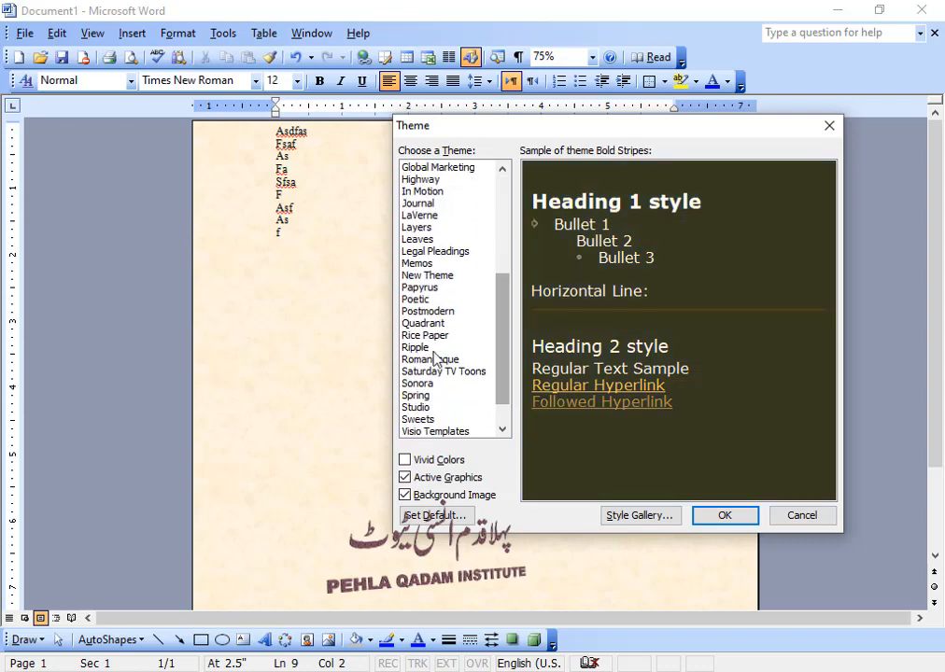
left_click(432, 348)
left_click(719, 518)
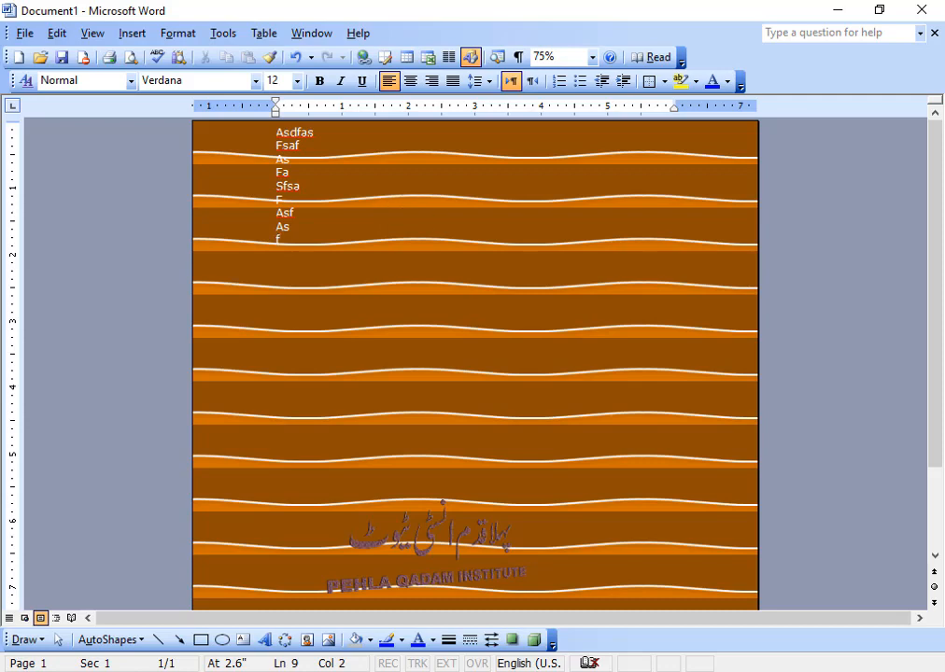
left_click_drag(937, 377, 944, 321)
Step: Browse the full Format menu
left_click(177, 33)
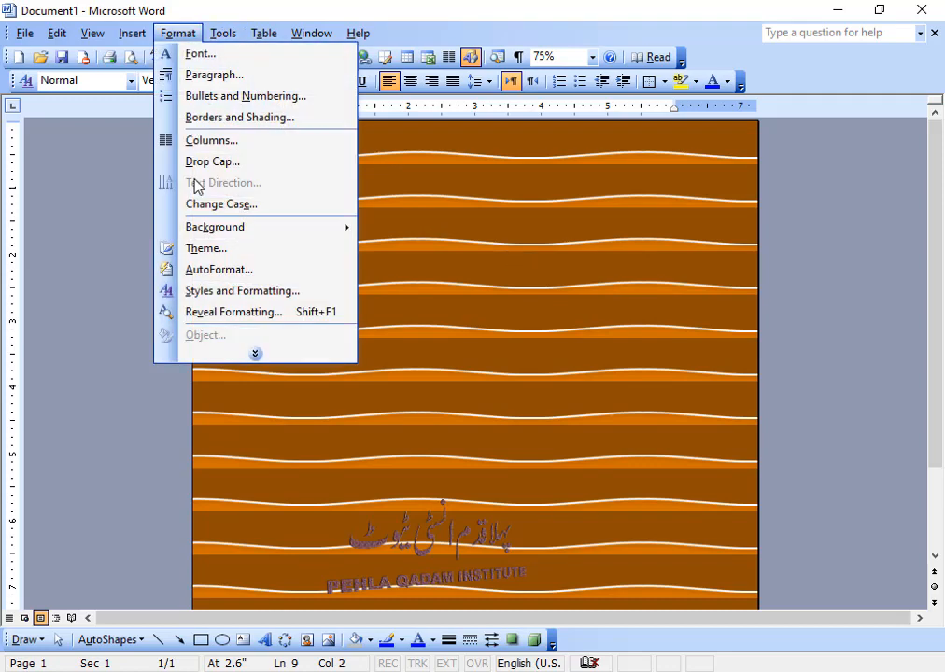
left_click(264, 355)
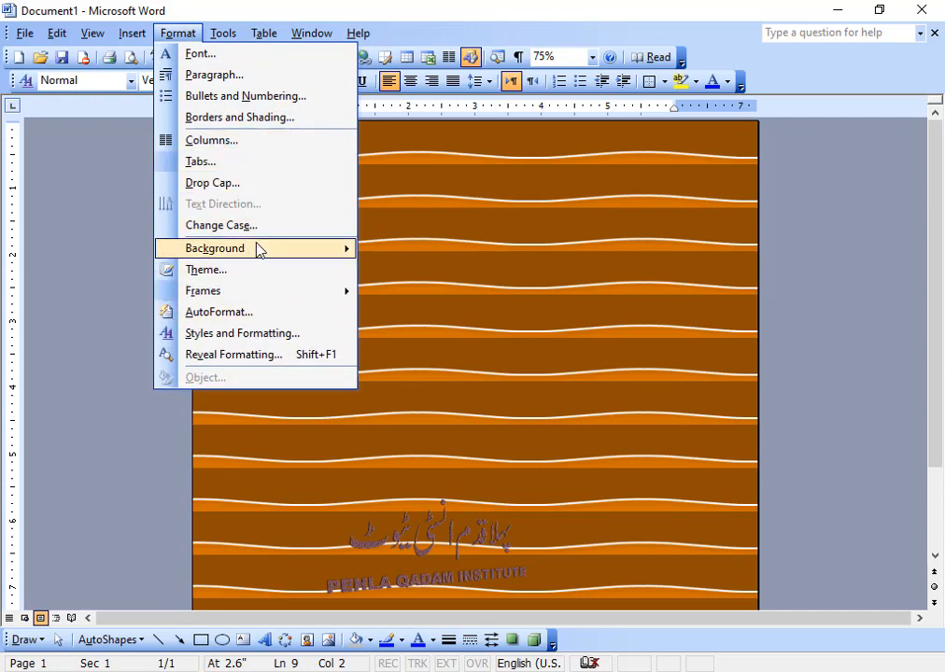
mouse_move(224, 35)
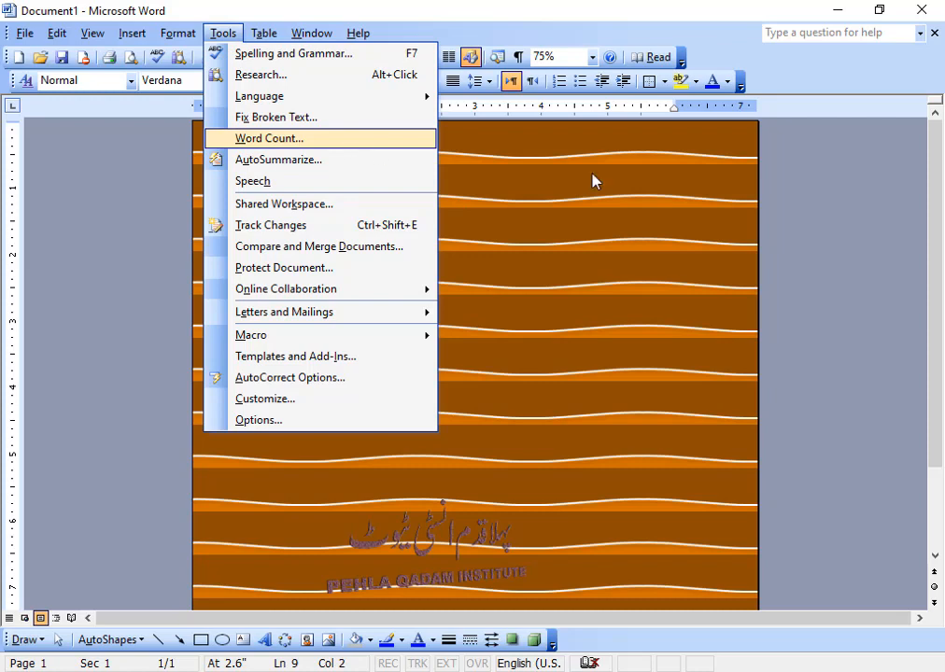
Step: Close Document1 without saving and start a new blank Document2
left_click(934, 33)
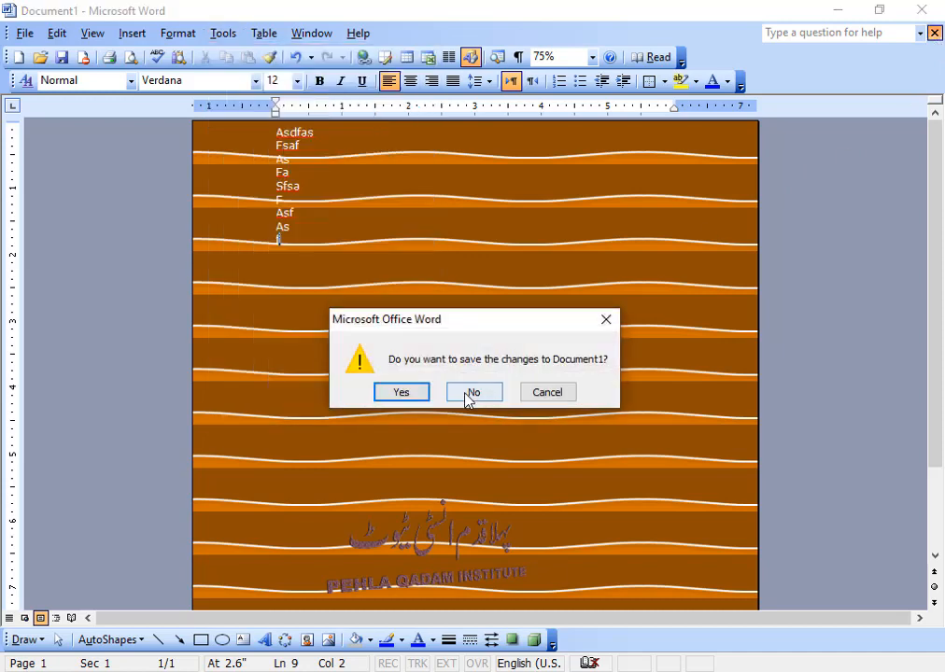
left_click(458, 389)
left_click(18, 57)
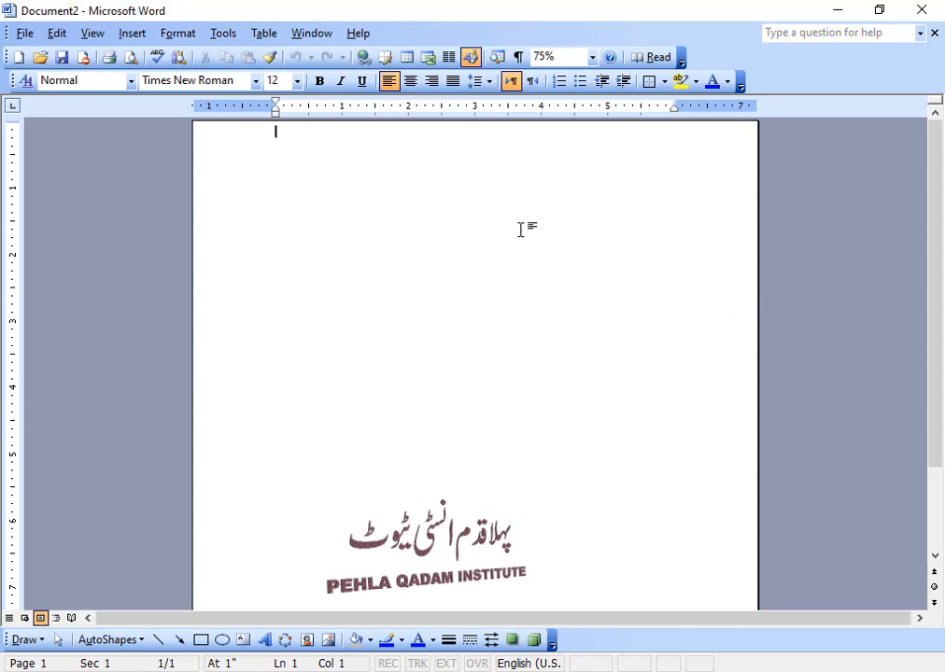
left_click(215, 34)
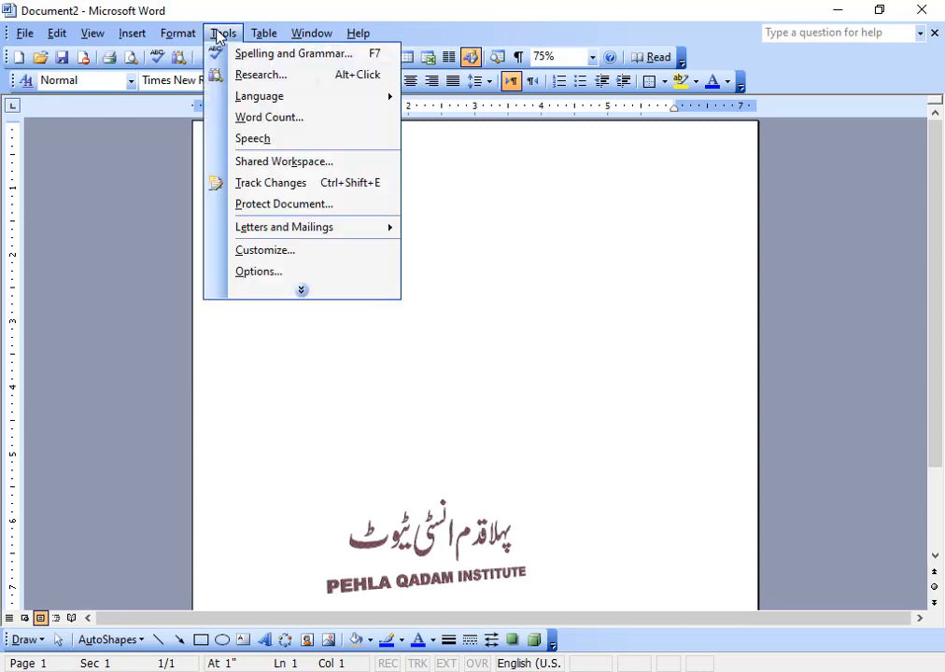
left_click(290, 121)
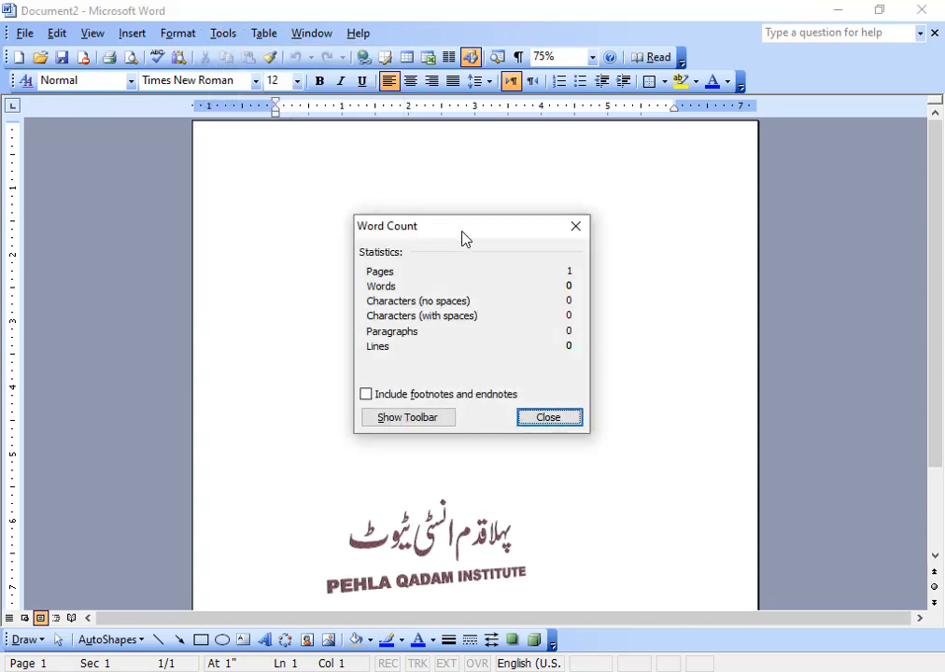
left_click_drag(461, 232, 401, 231)
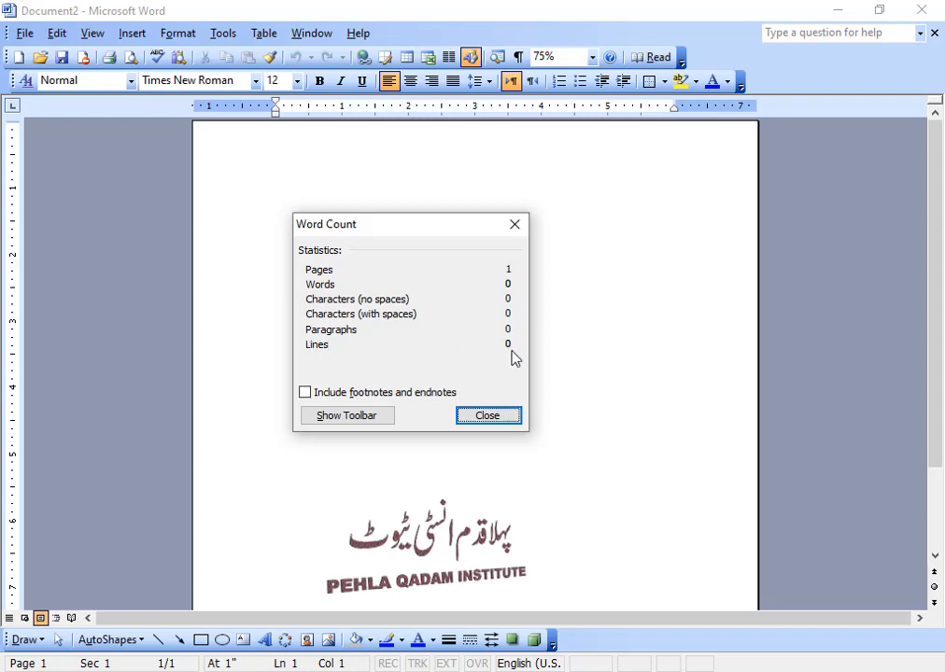
left_click_drag(425, 234, 493, 243)
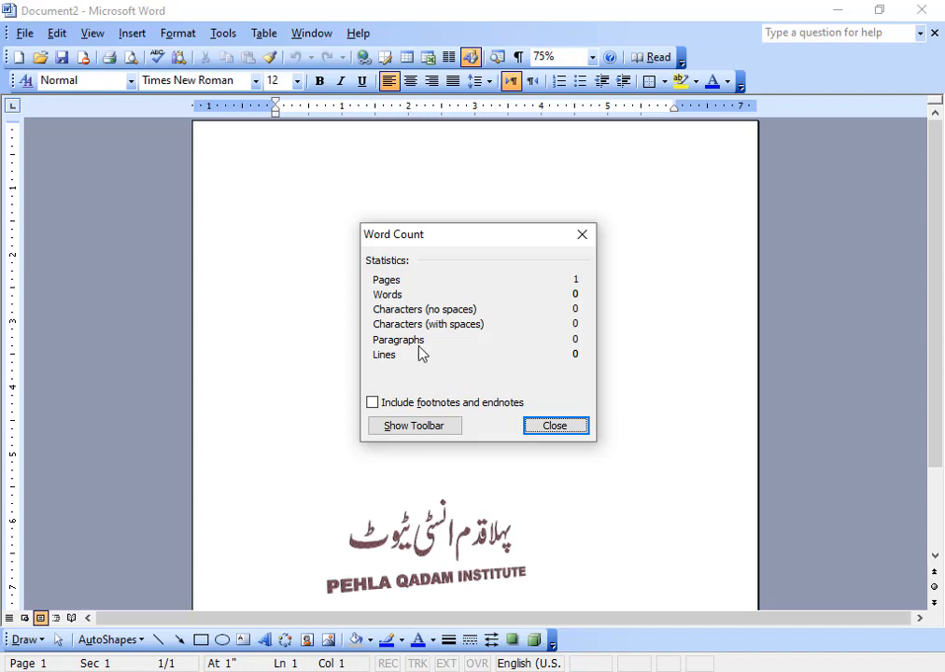
left_click(563, 429)
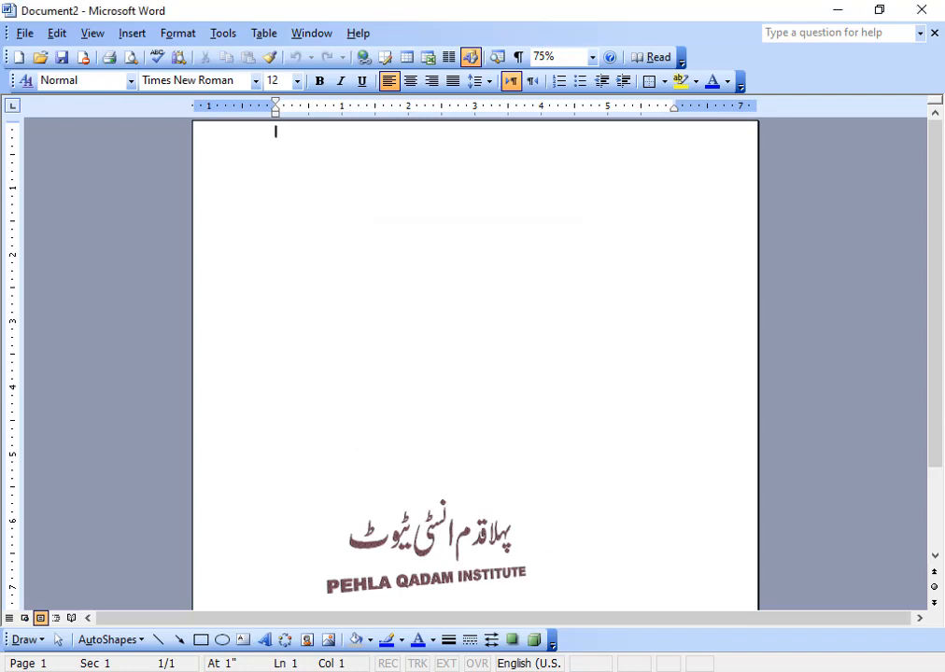
Step: Open Protect Document from the expanded Tools menu
left_click(227, 36)
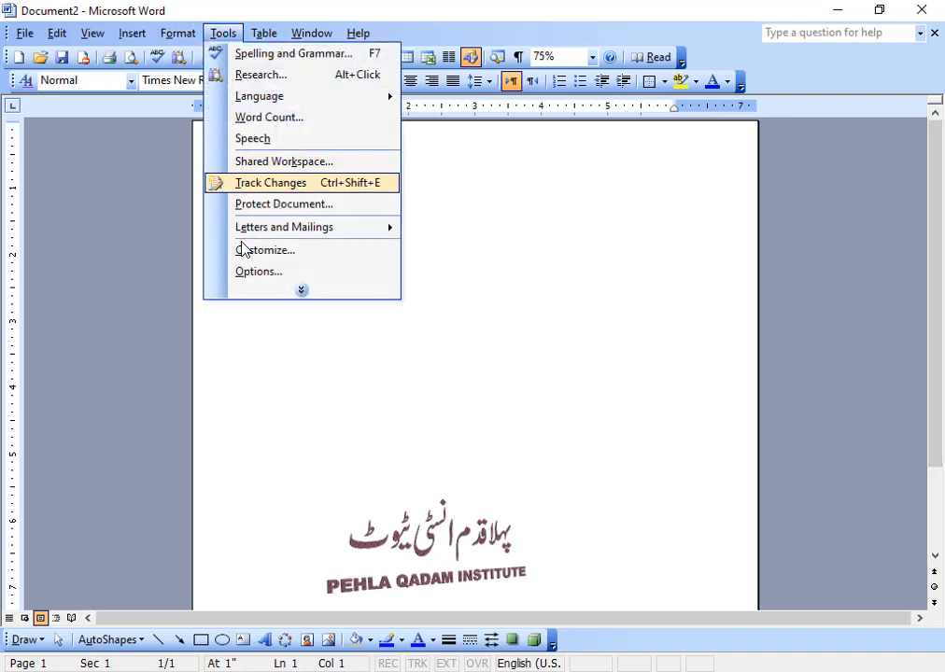
left_click(285, 297)
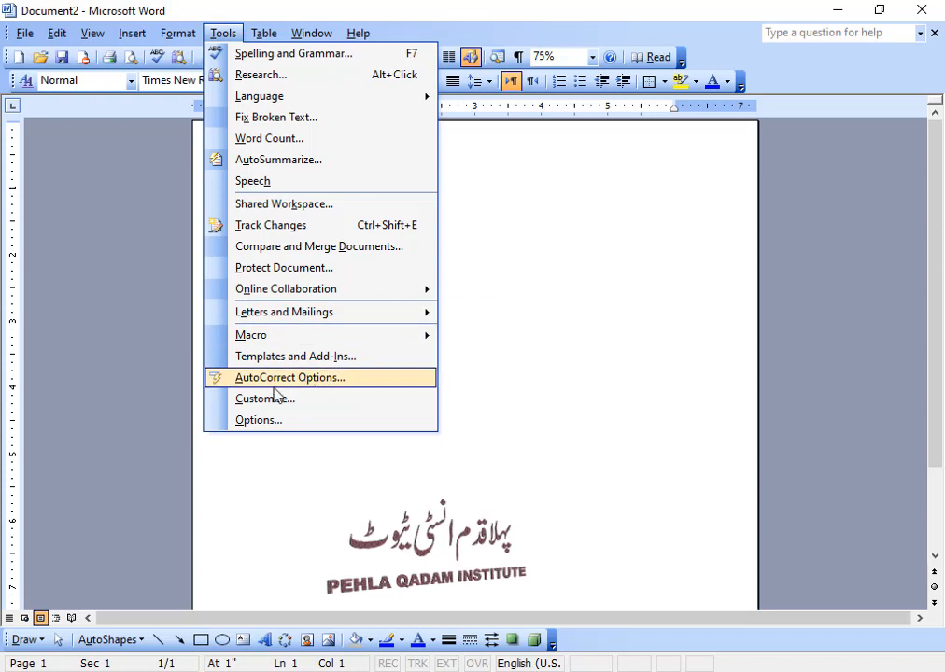
left_click(254, 269)
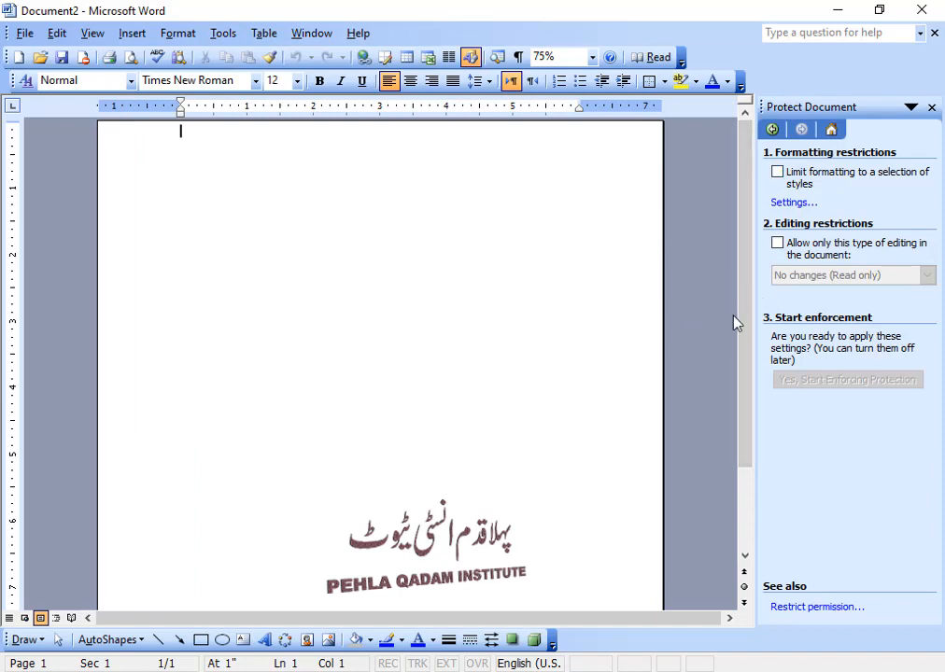
Step: Restrict editing to Tracked changes only and enforce it with a confirmed password
left_click(777, 245)
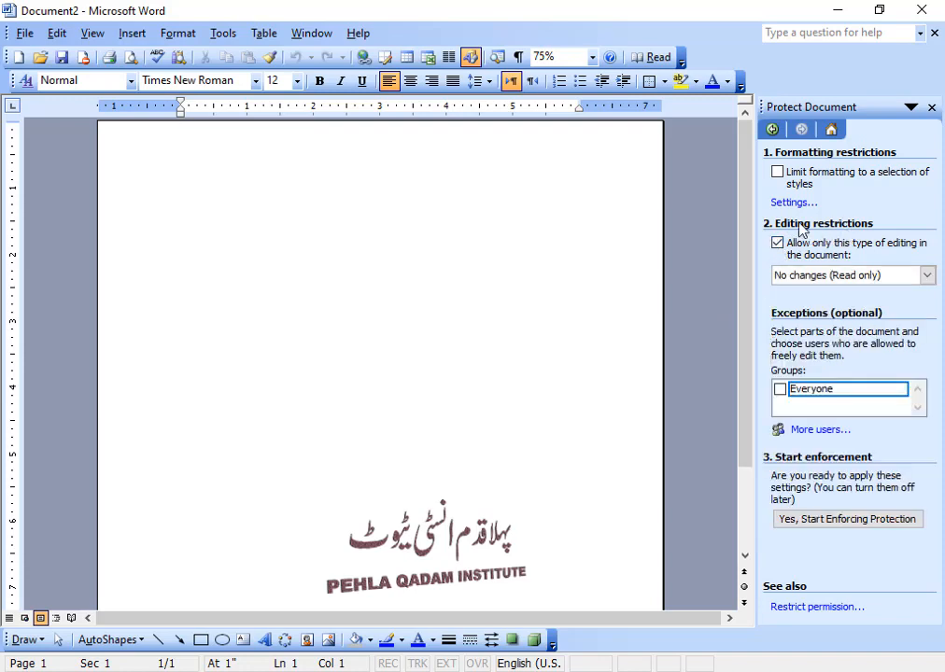
left_click(926, 276)
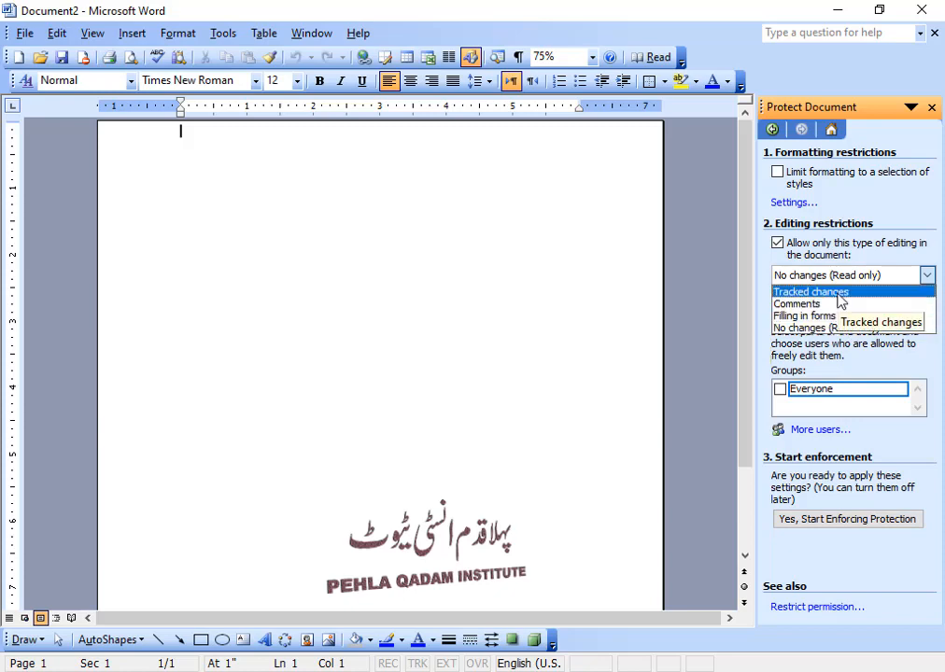
left_click(840, 298)
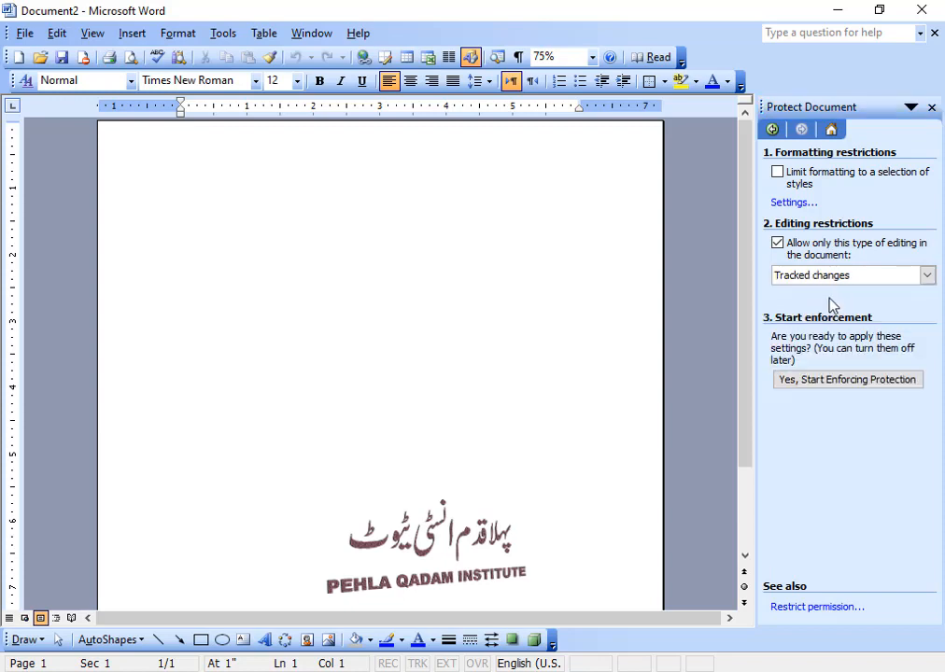
left_click(870, 389)
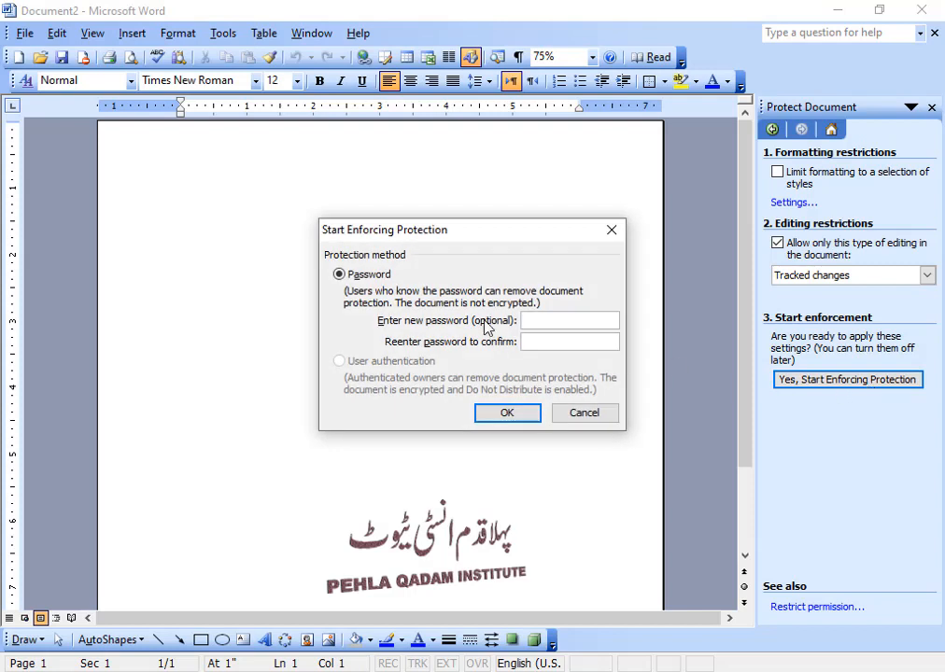
left_click_drag(502, 297, 540, 278)
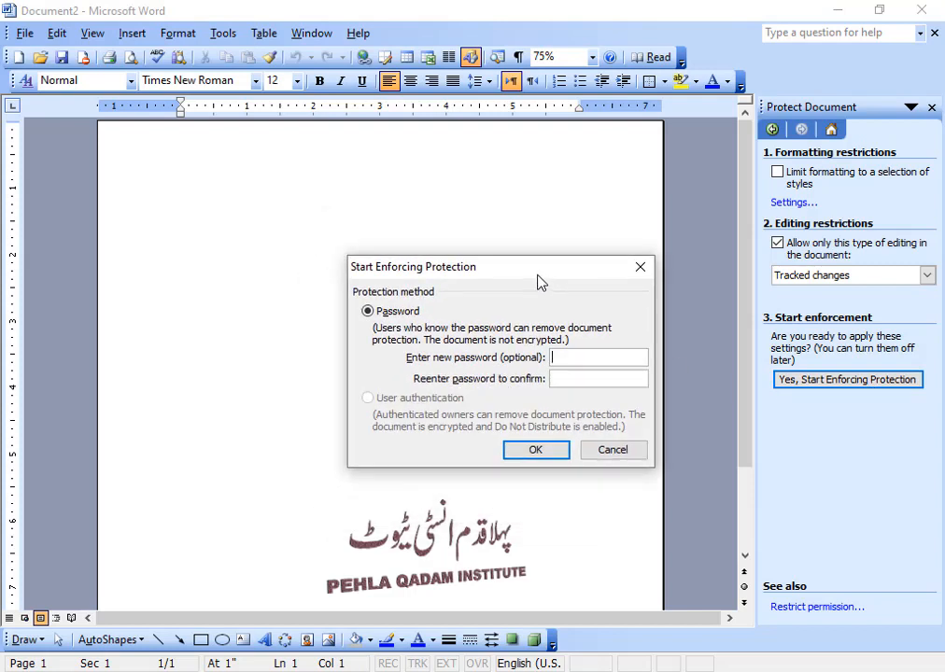
left_click(587, 379)
left_click(545, 454)
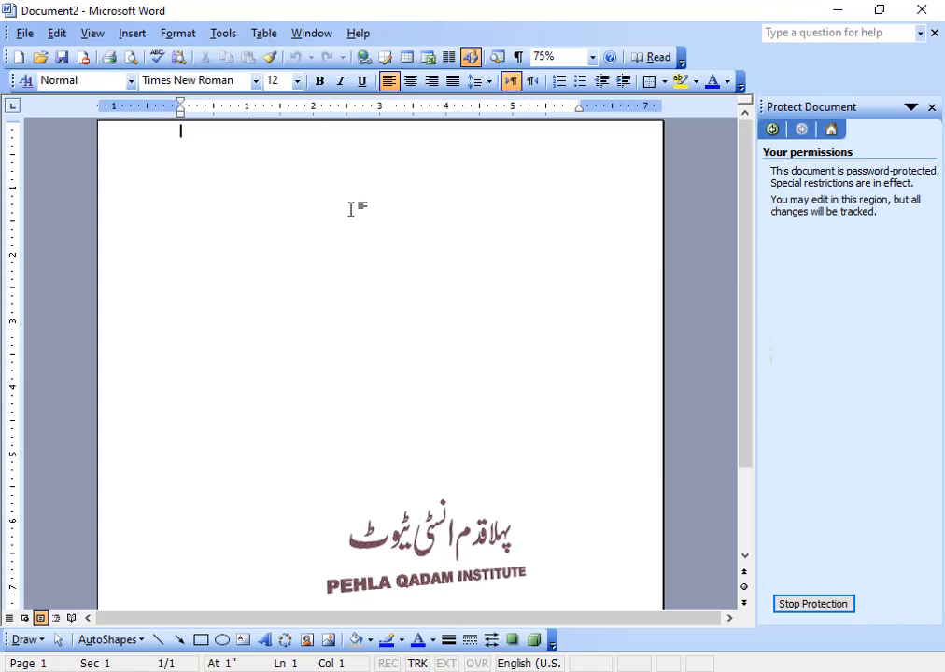
Step: At 100% zoom, type a line of random letters as a tracked insertion, then choose Stop Protection
left_click(593, 60)
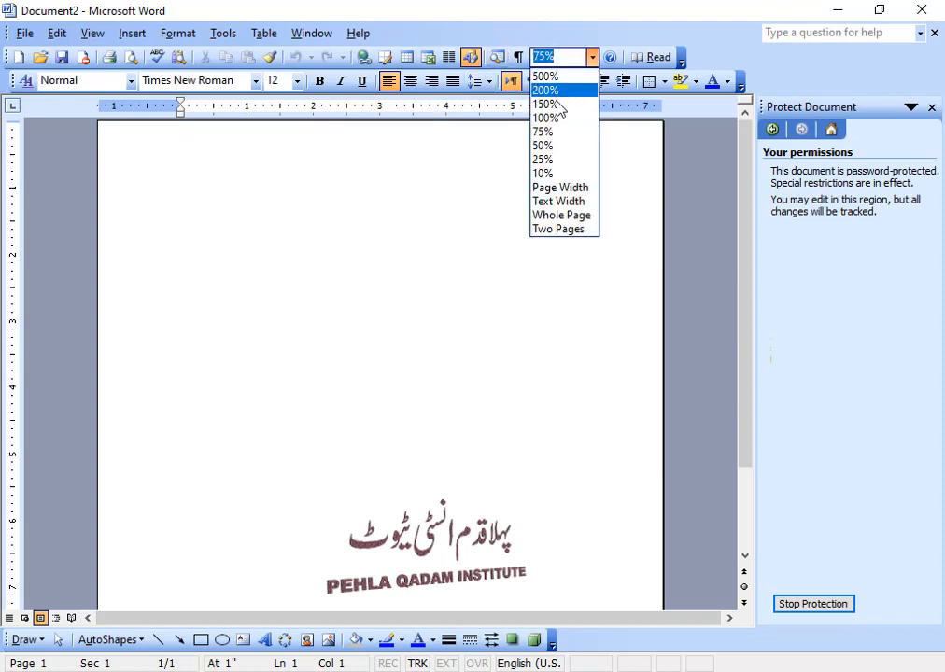
left_click(559, 117)
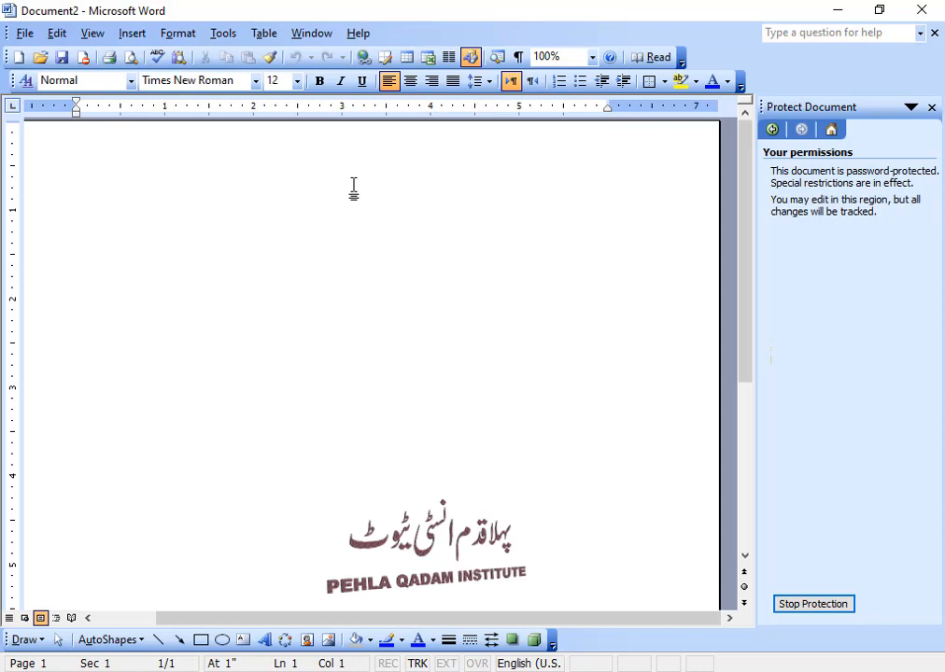
type("Kjasdfjs afkjsa f")
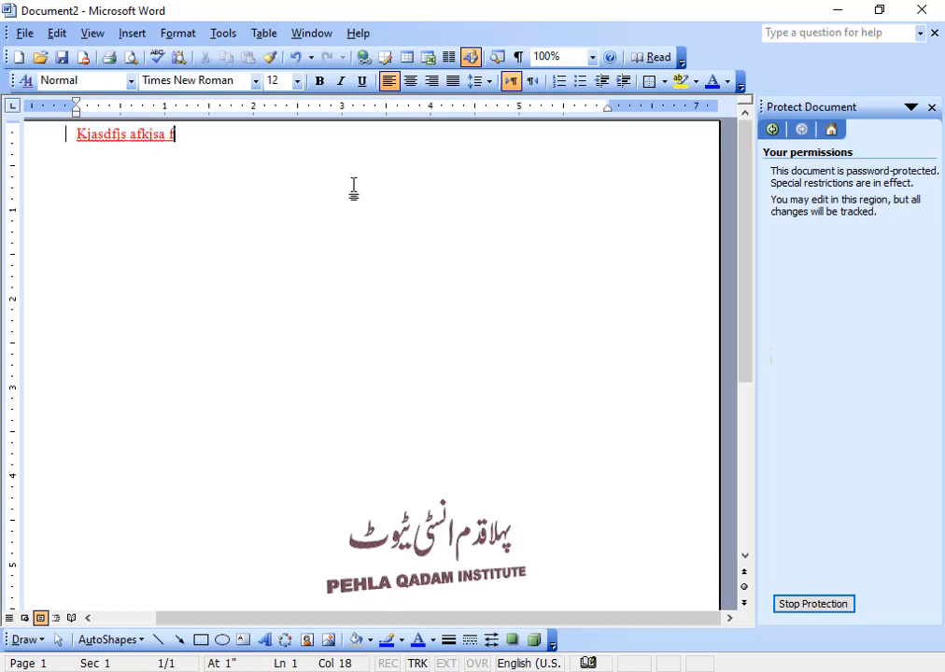
type("sakdjf safjsadjf aksjf sadjfal")
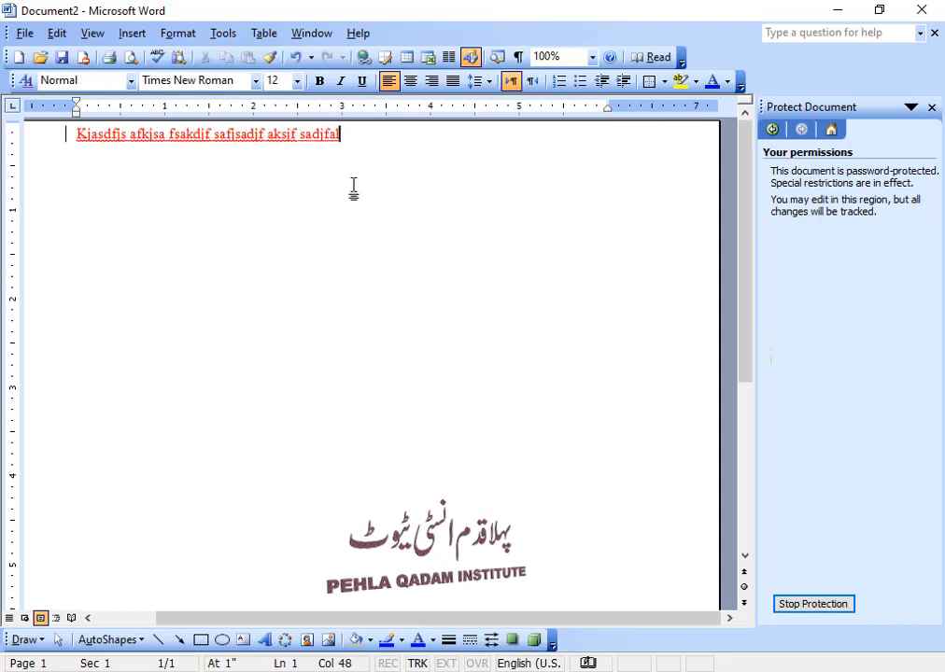
type("sjfljaslfjd safkjsa fasjf")
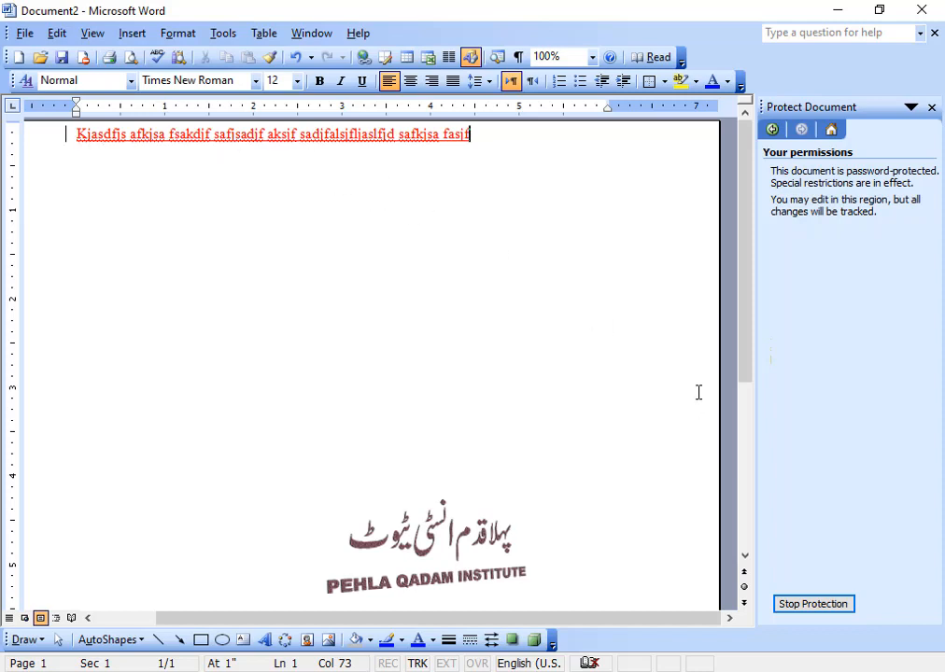
left_click(826, 612)
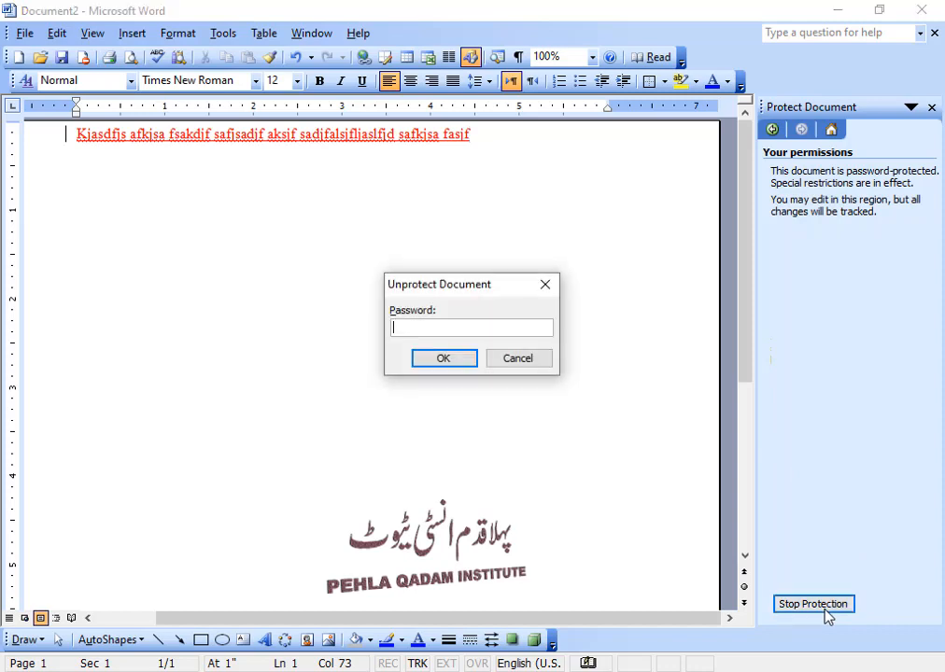
Step: Submit the password to lift protection and type short lines 'sdfsdg' through 'sdg'
left_click_drag(449, 295, 508, 318)
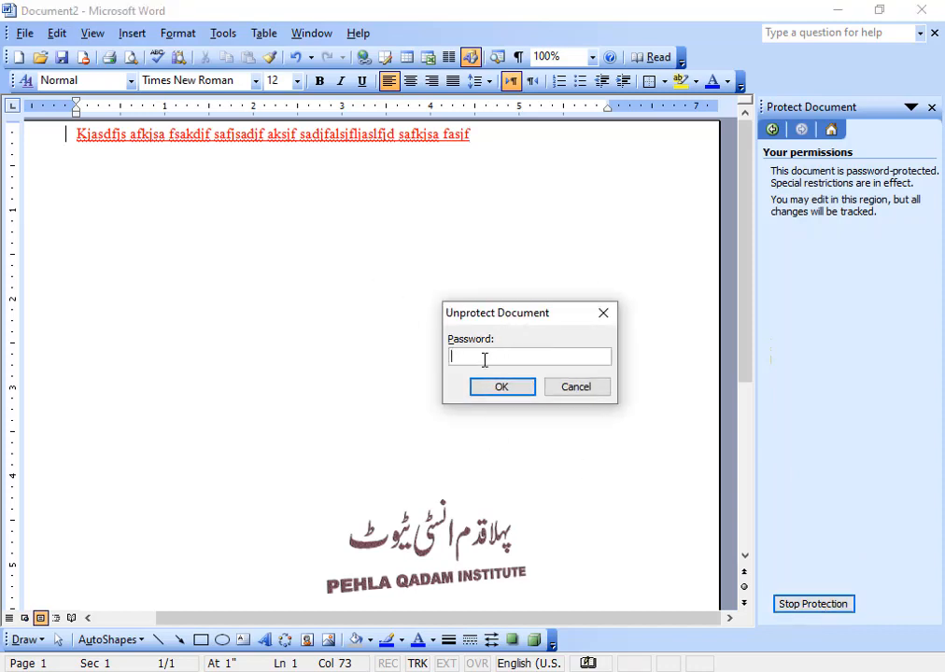
left_click_drag(503, 323, 467, 312)
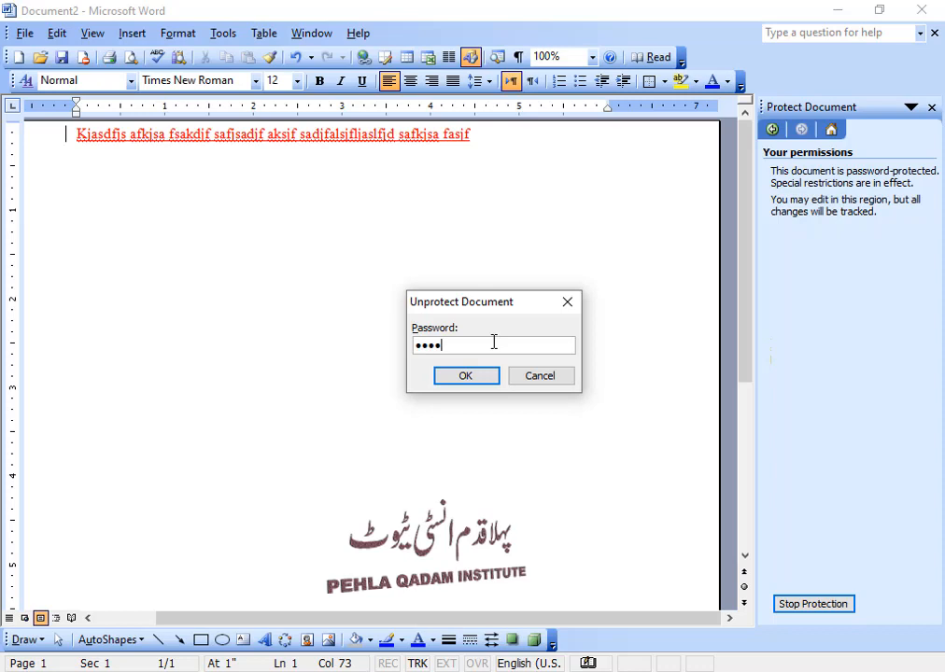
key("Return")
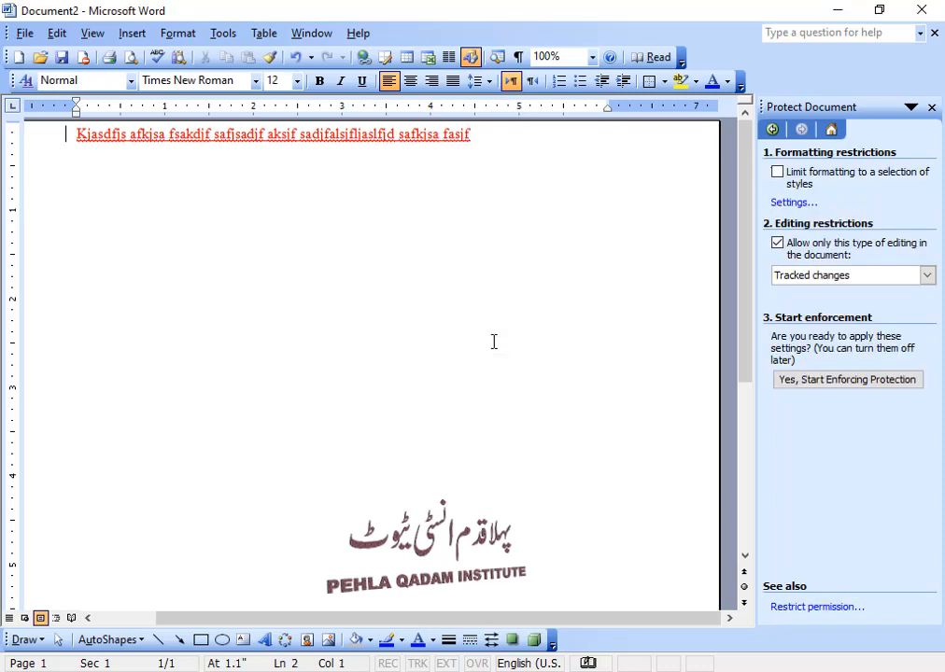
type("sdfsdg sdfg sdg sg s")
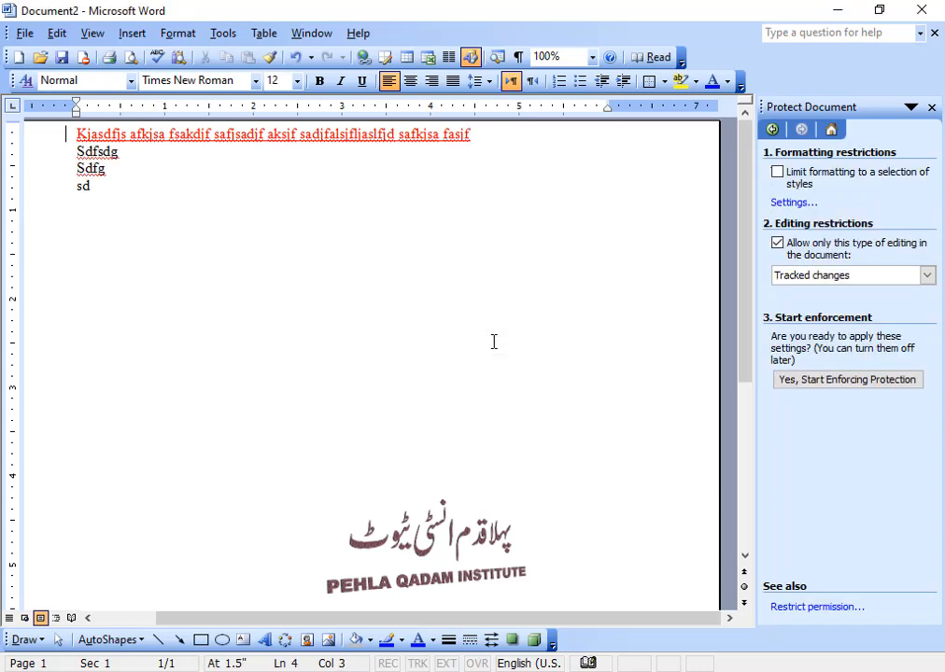
type(" g sdg sd g sdg sd gs dg sdg")
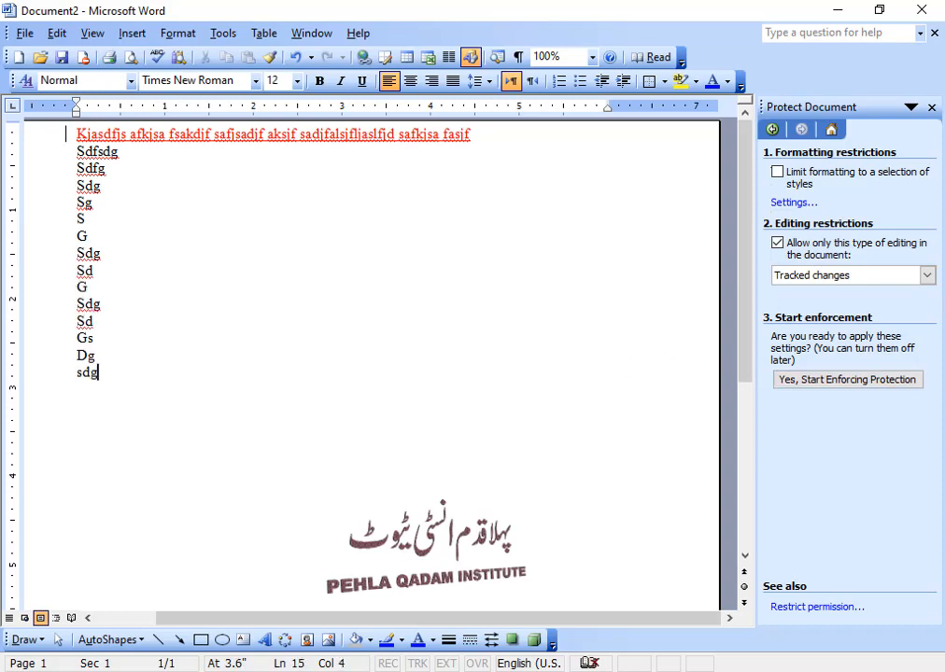
Step: Change the allowed editing type to Comments
left_click(926, 278)
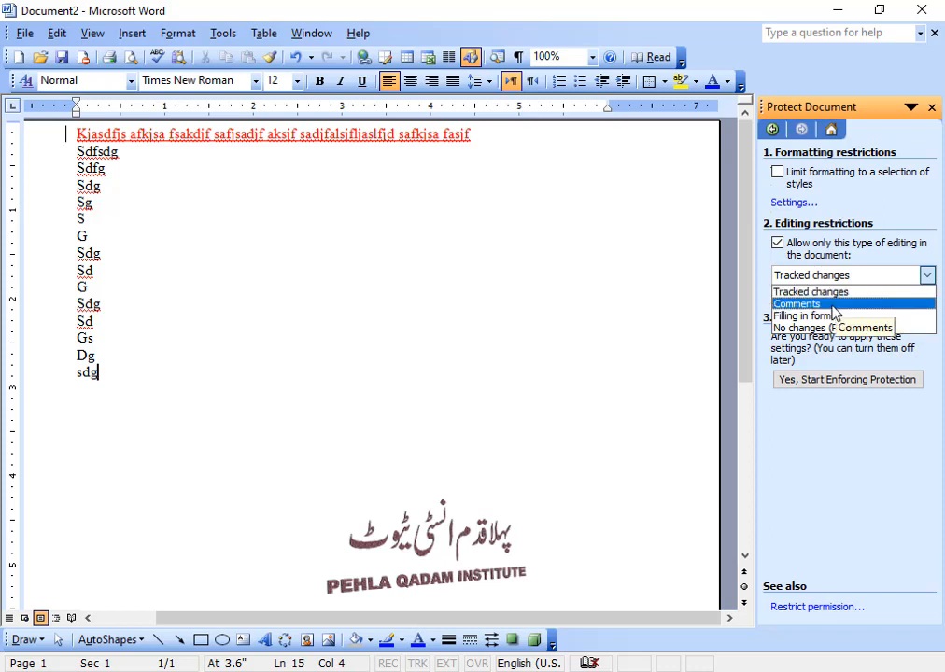
left_click(832, 305)
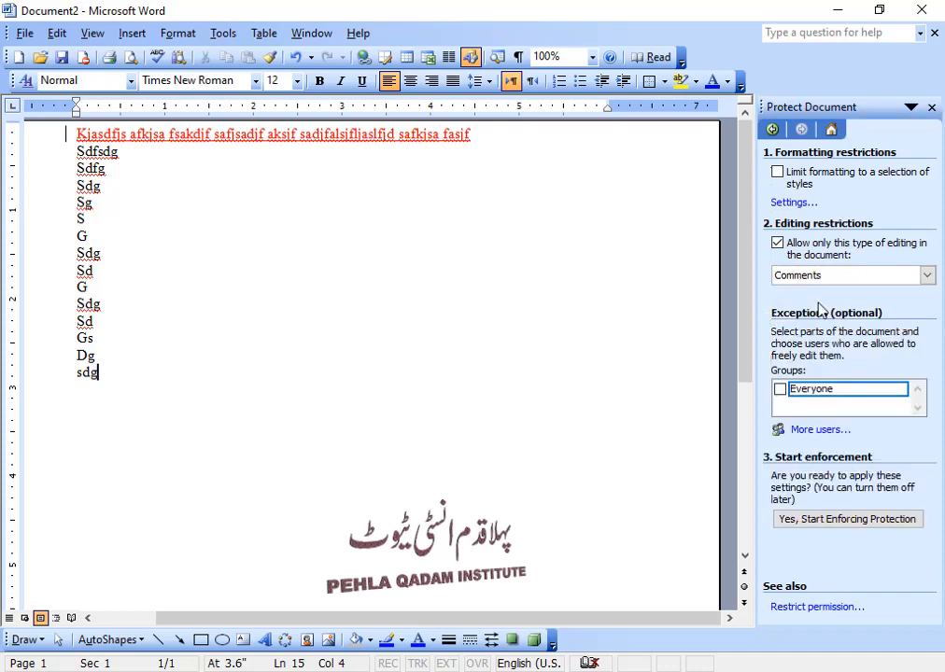
left_click(927, 275)
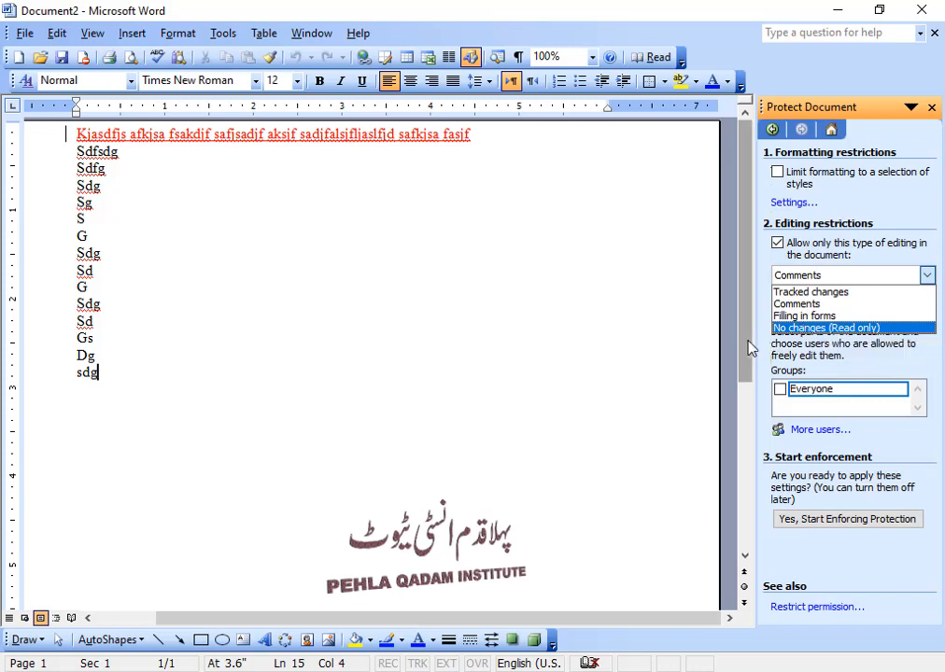
Step: Enforce No changes (Read only) protection with the password
left_click(808, 329)
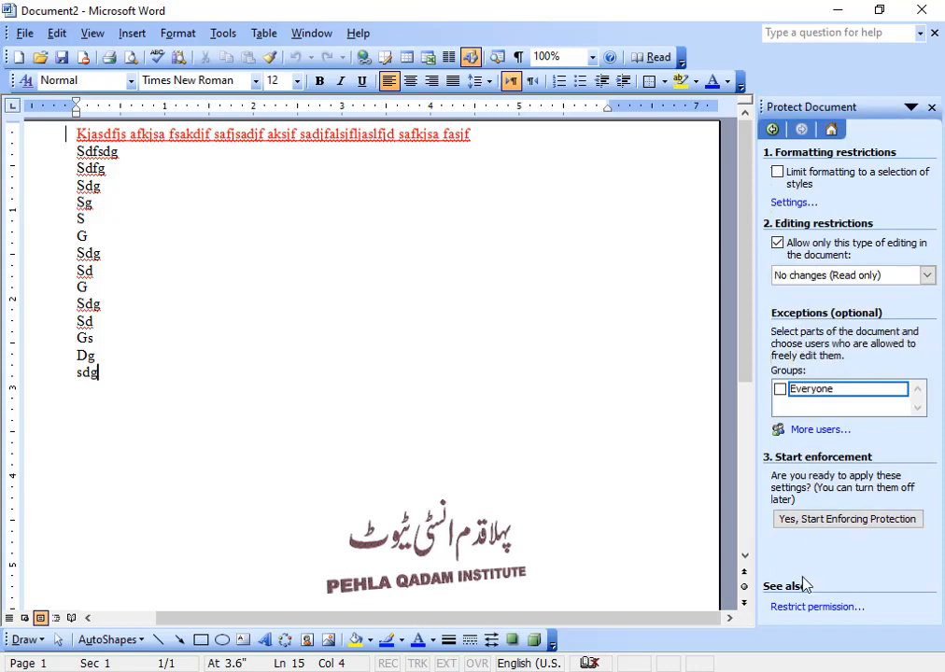
left_click(816, 521)
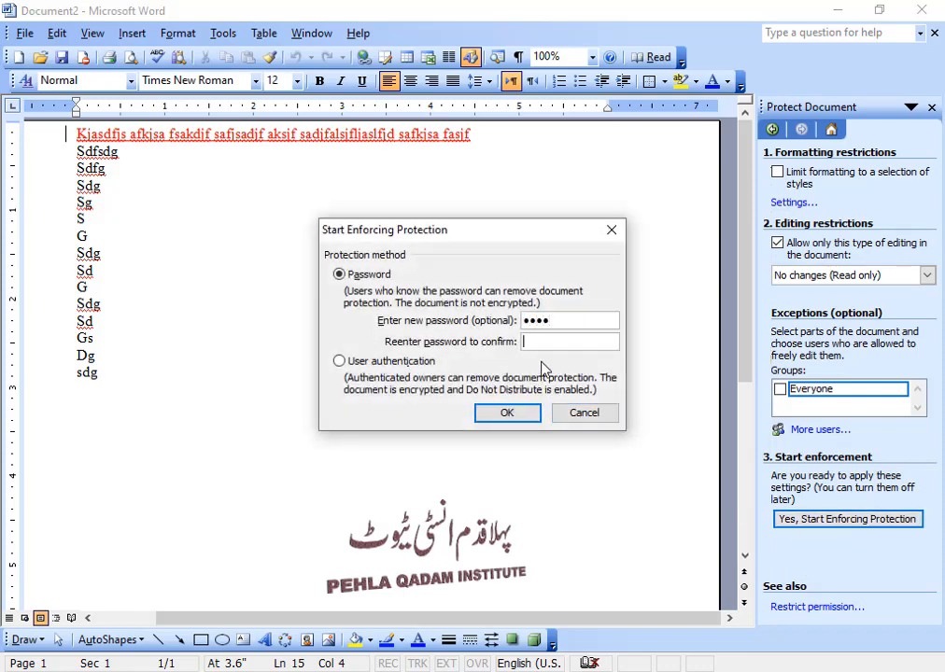
key("Return")
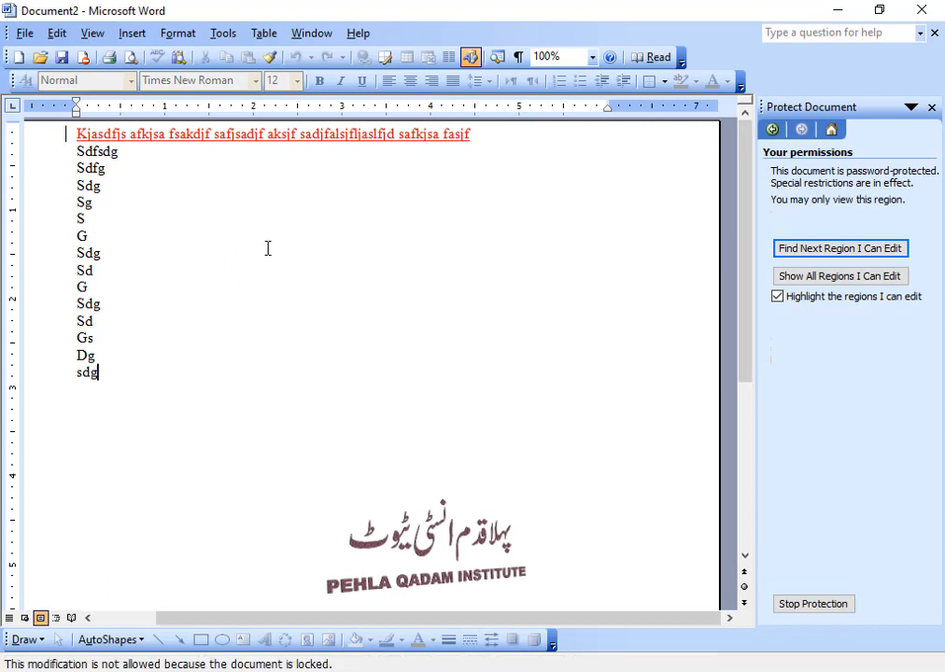
Step: Test the locked text by placing the caret, selecting the short lines and copying them
left_click(195, 254)
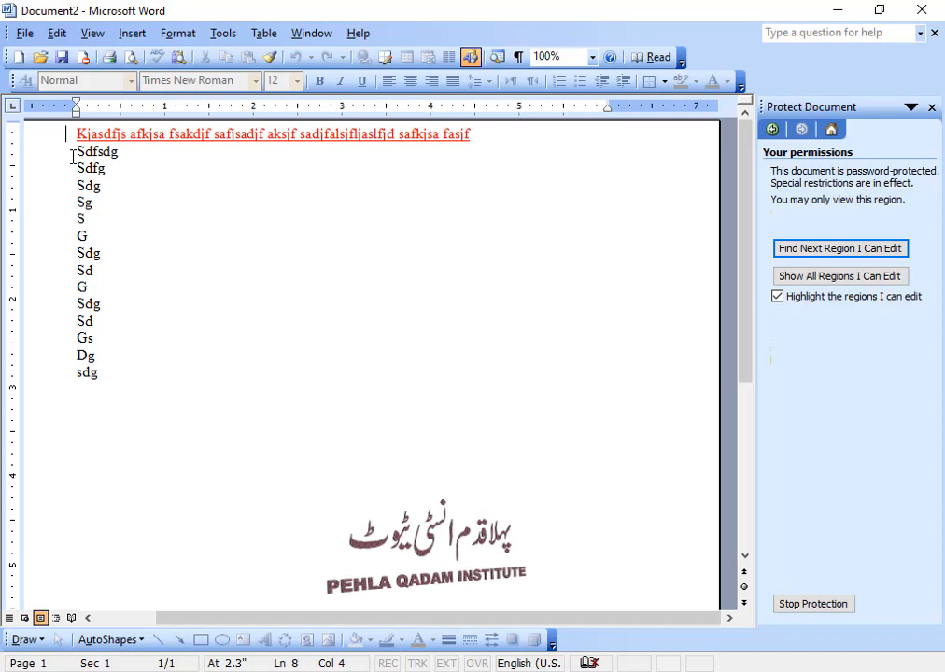
left_click_drag(73, 157, 122, 377)
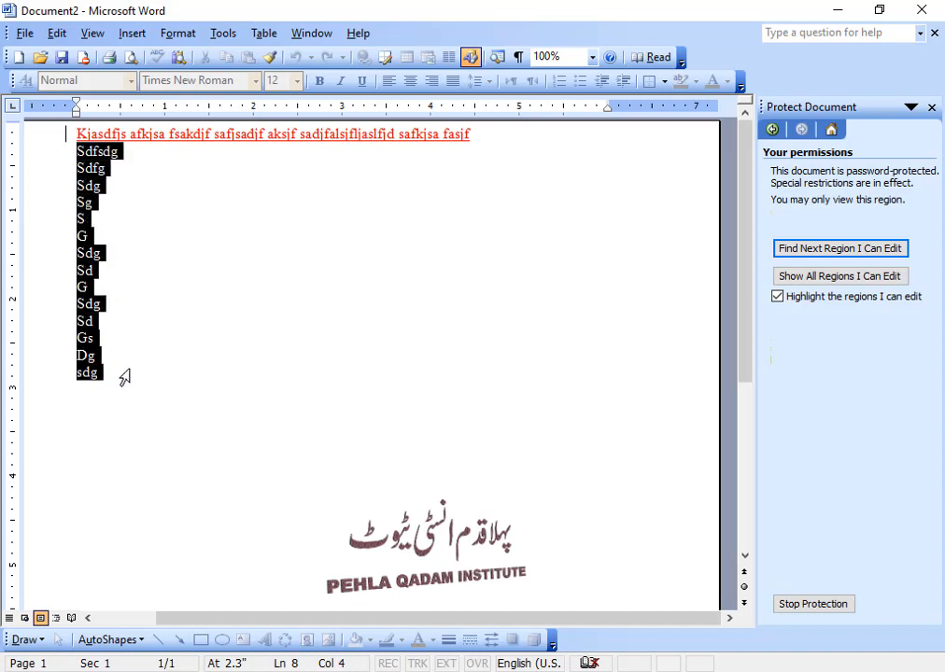
right_click(86, 209)
left_click(131, 259)
left_click(412, 390)
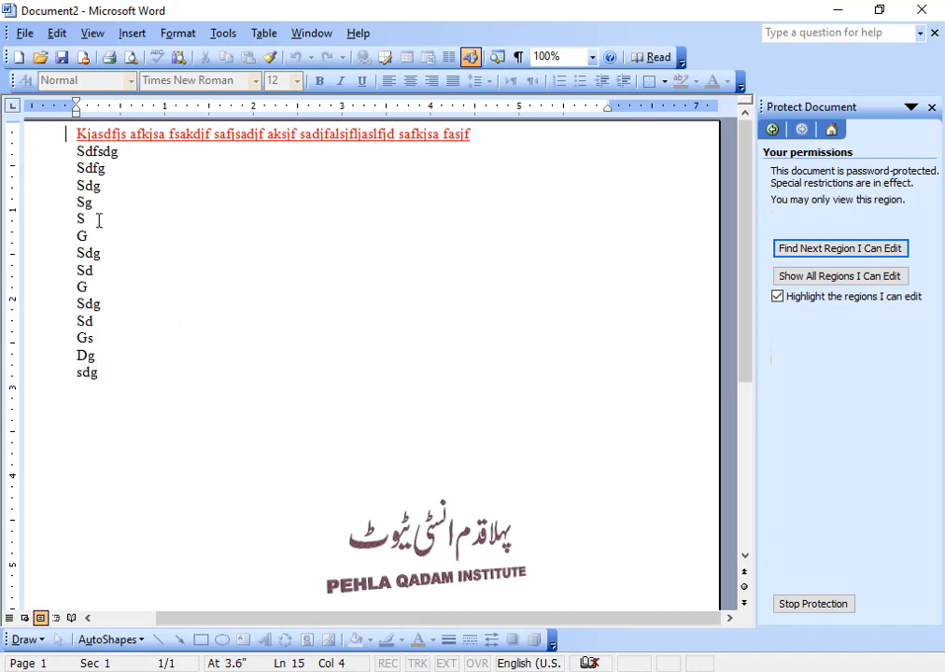
left_click_drag(51, 152, 101, 375)
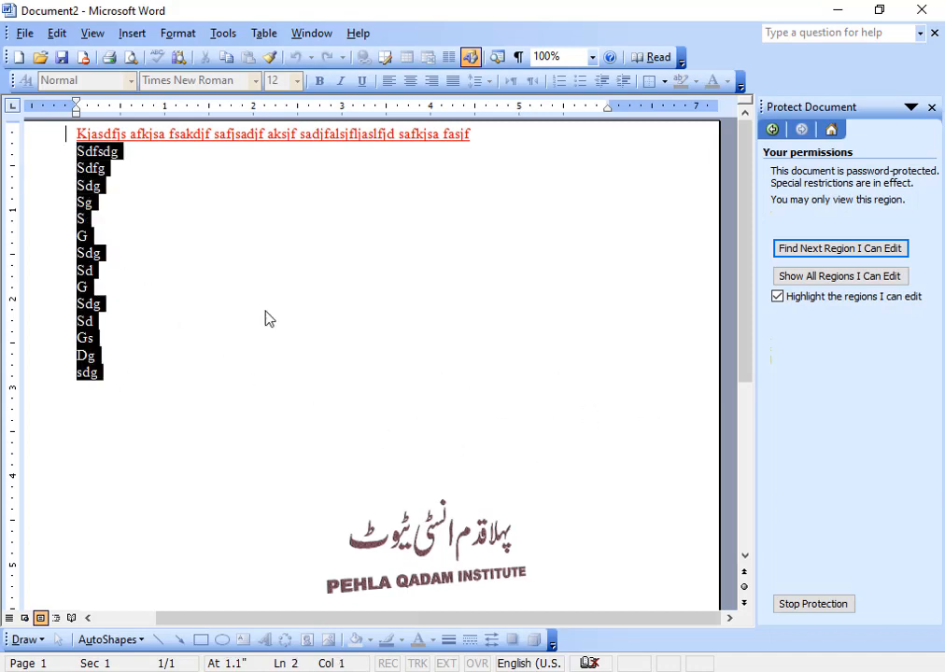
left_click(381, 224)
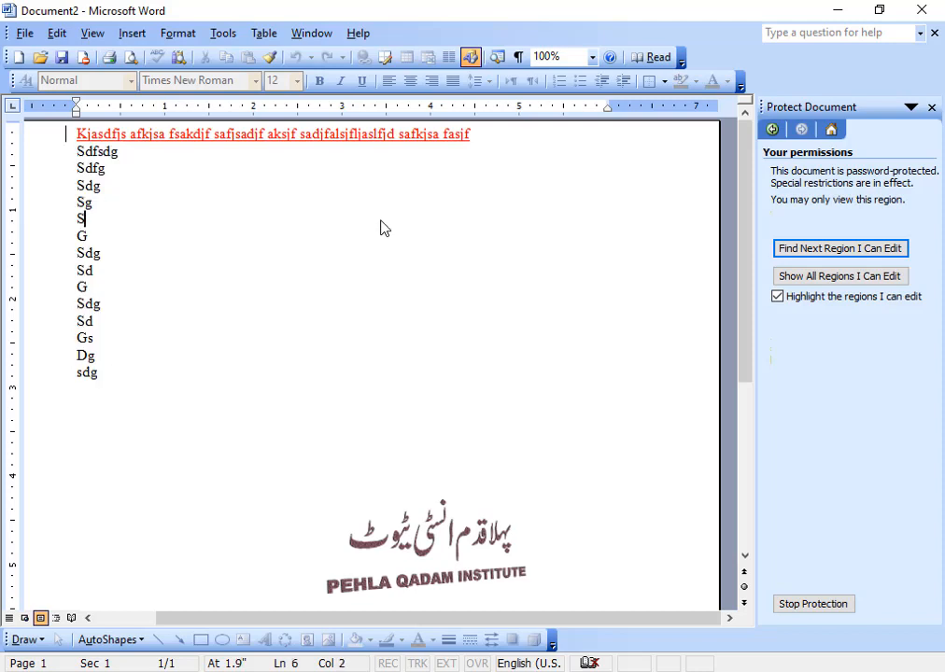
Step: Stop protection by entering the document password
left_click(815, 607)
type("12")
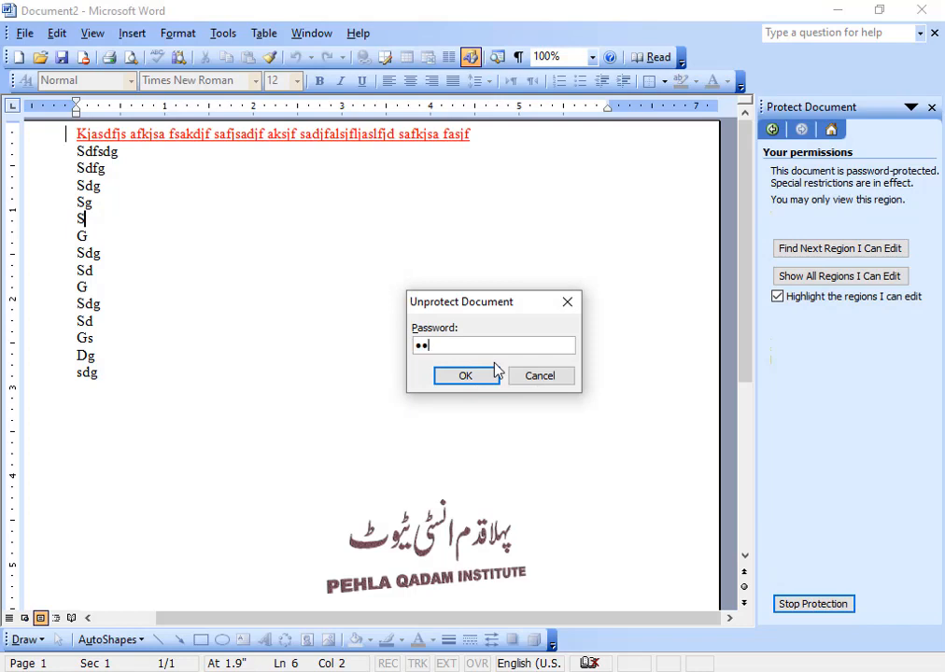
type("345")
left_click(496, 372)
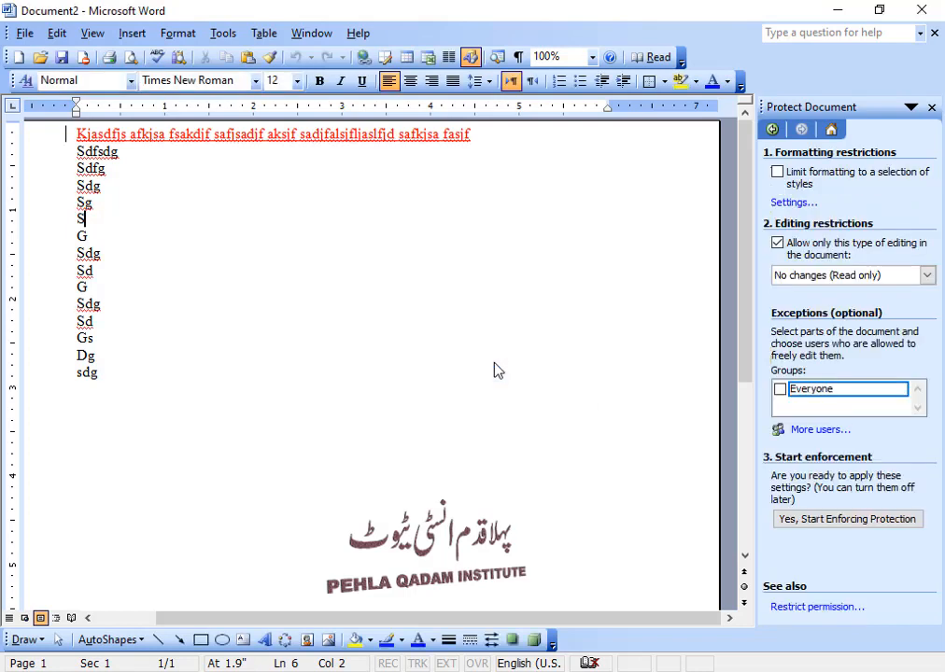
Step: Restrict editing to Filling in forms and enforce it with the password
left_click(930, 277)
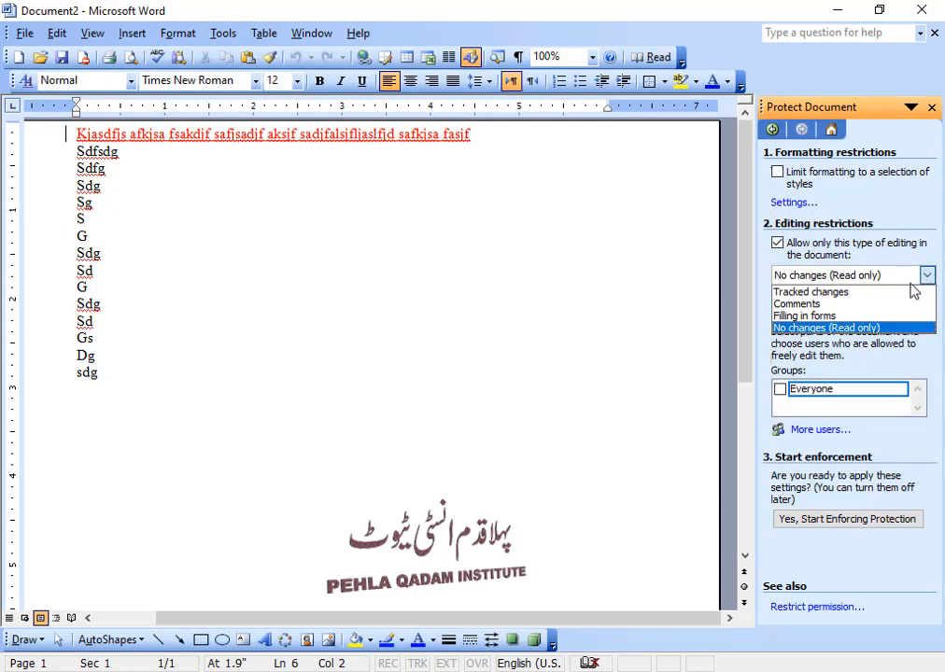
left_click(843, 318)
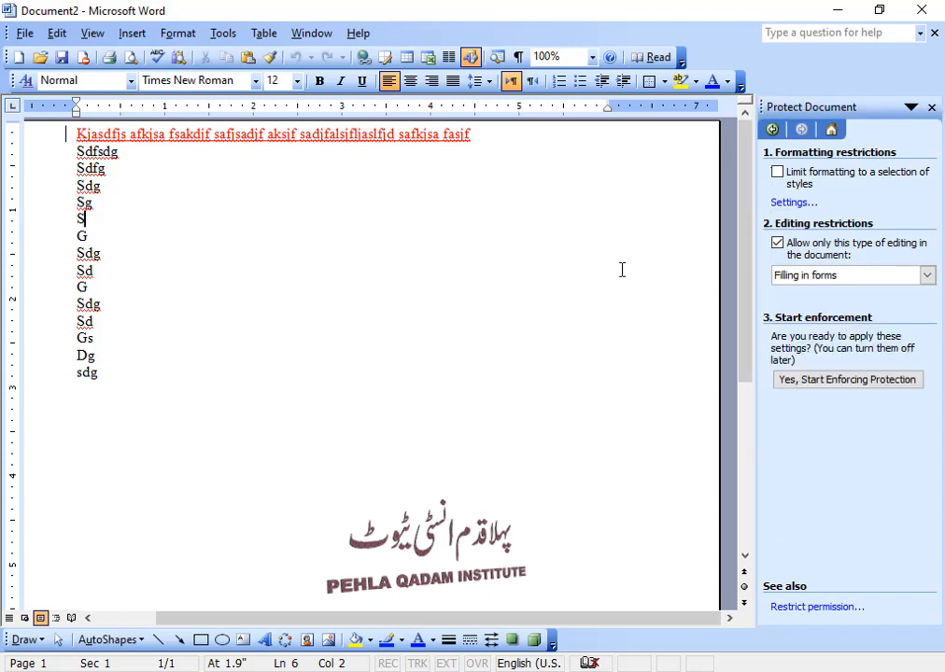
left_click(820, 381)
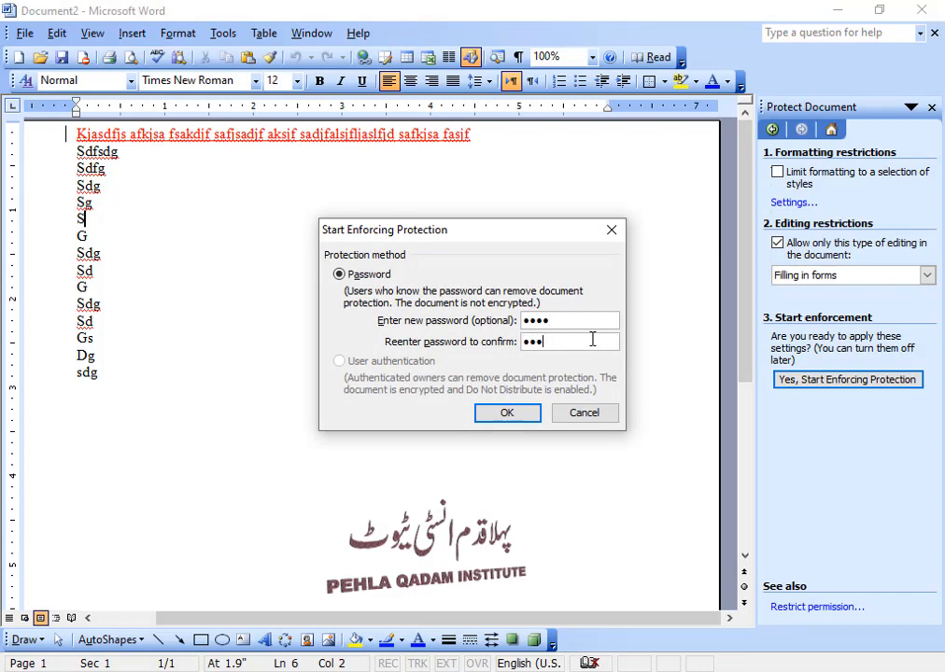
key("BackSpace")
key("BackSpace")
key("BackSpace")
key("Return")
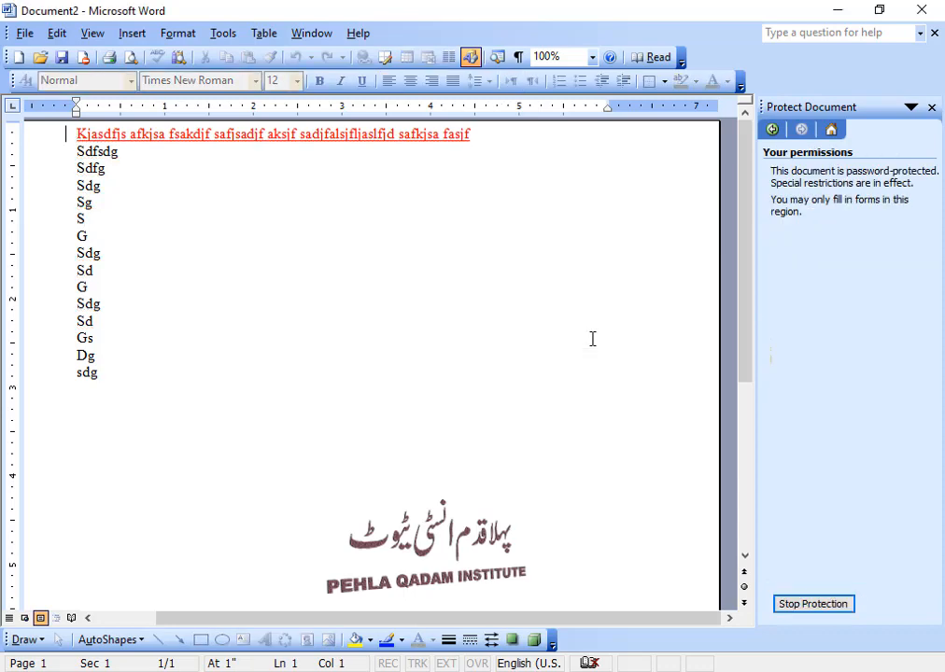
Step: Test placing the caret in lines such as Sdfsdg, Sg and G under forms-only protection
left_click(59, 150)
left_click(160, 201)
key("Up")
left_click(114, 239)
left_click(227, 441)
Step: Stop the document protection by entering the password
left_click(812, 604)
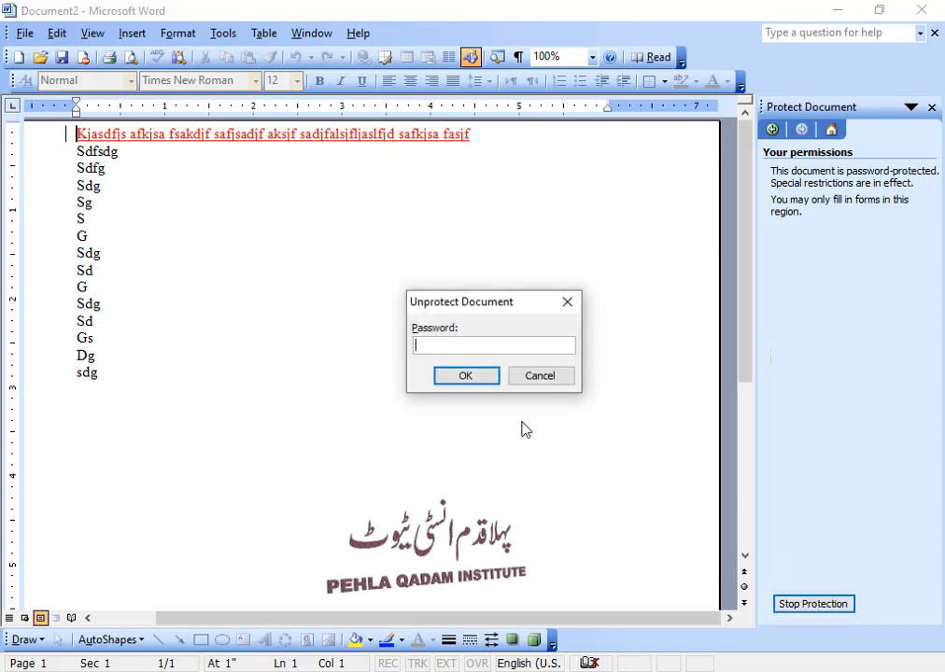
left_click(467, 375)
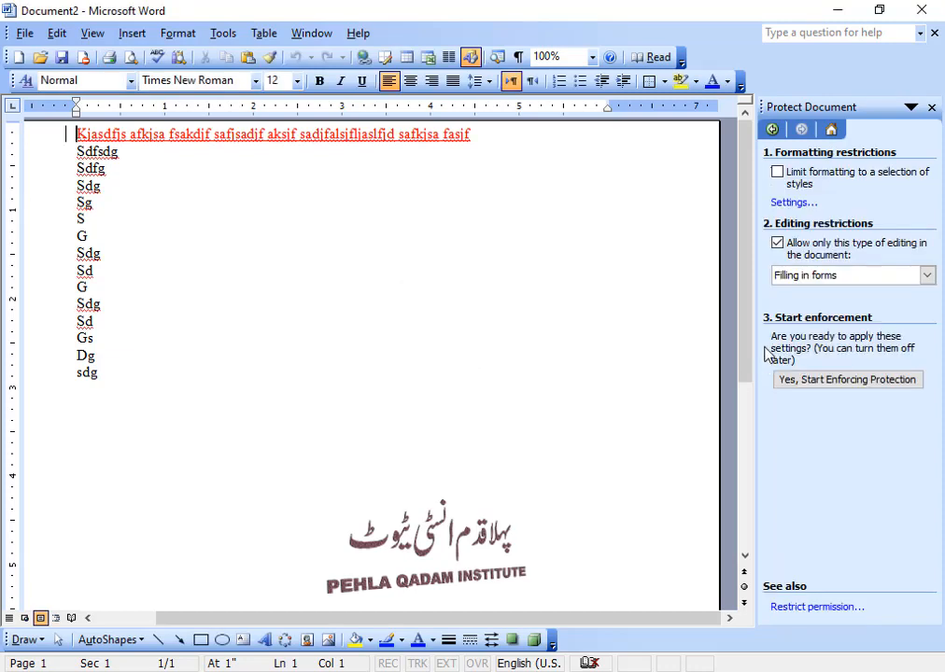
left_click(792, 275)
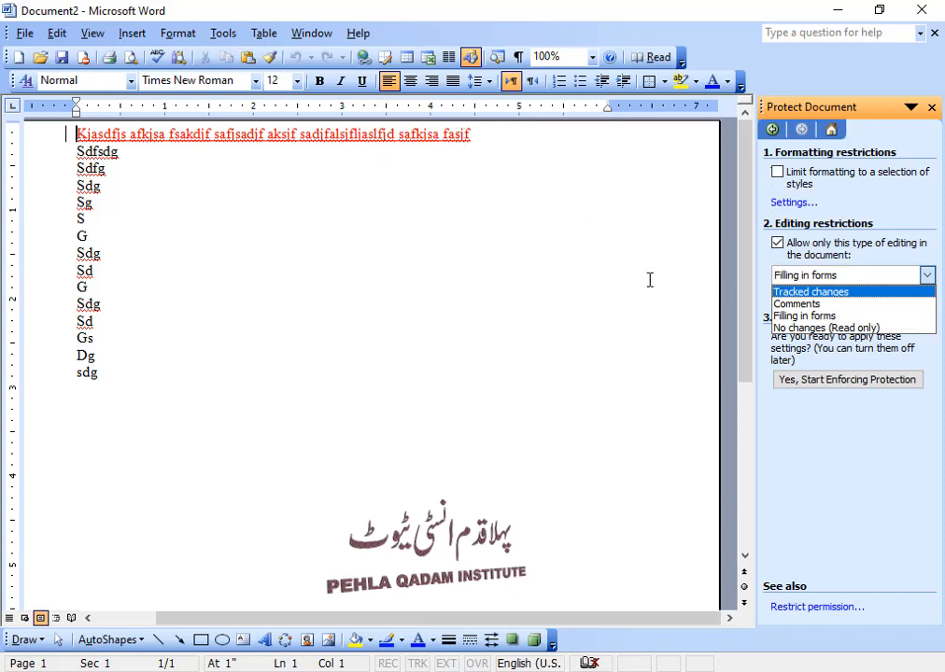
Step: Highlight the word 'Sdg' on line 8 in yellow
left_click(202, 251)
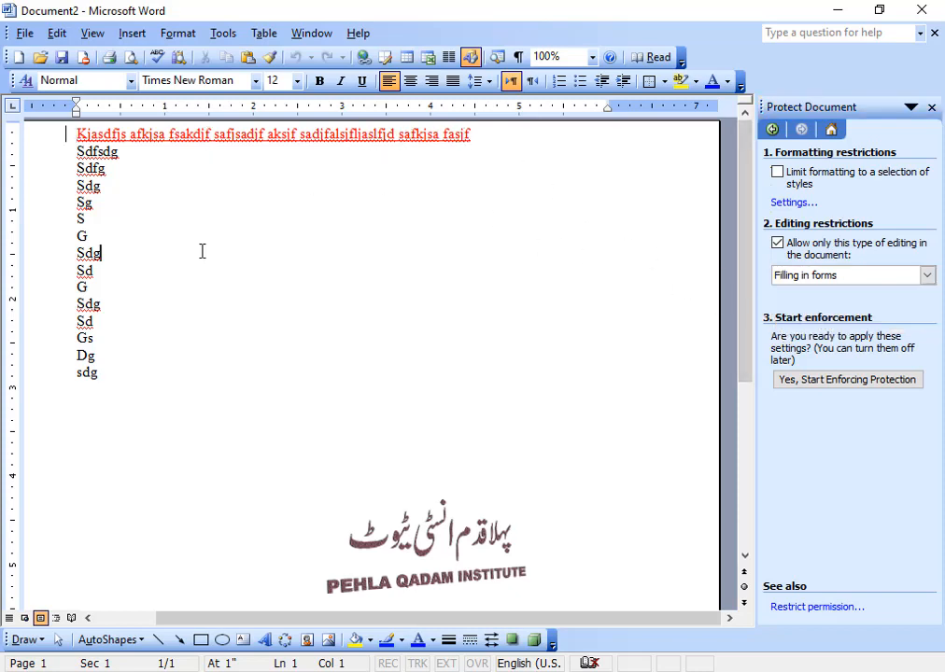
key("shift+Home")
left_click(680, 83)
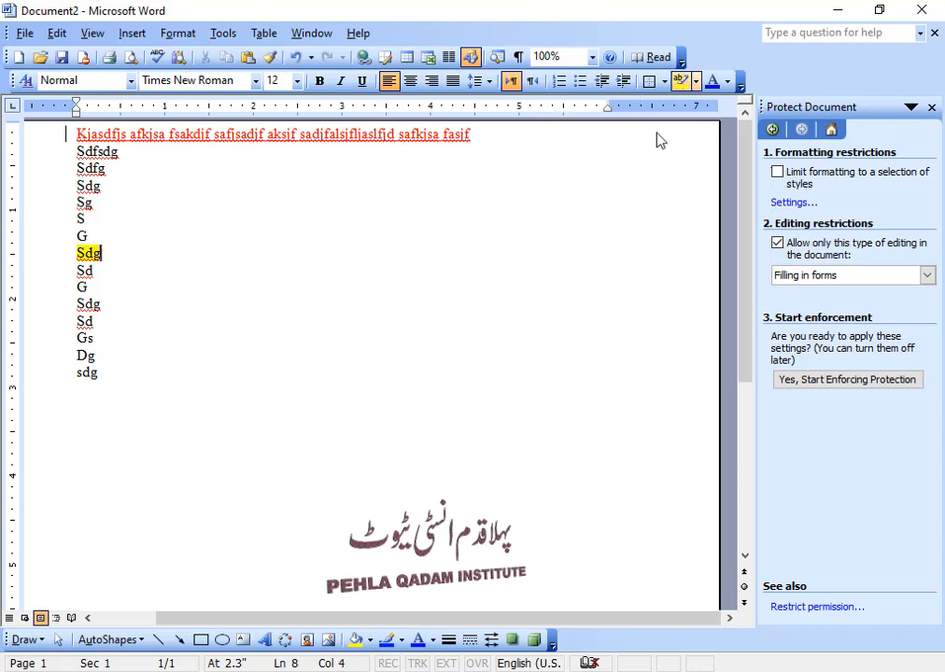
left_click(558, 243)
left_click_drag(75, 257, 127, 257)
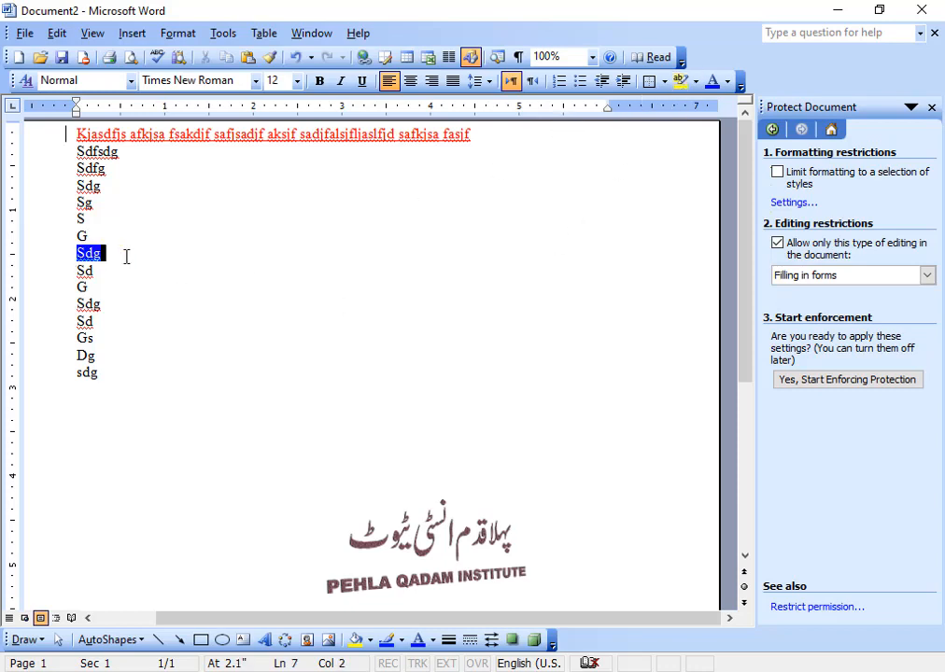
left_click(255, 256)
Step: Keep the Filling in forms restriction and start enforcing protection again
left_click(928, 275)
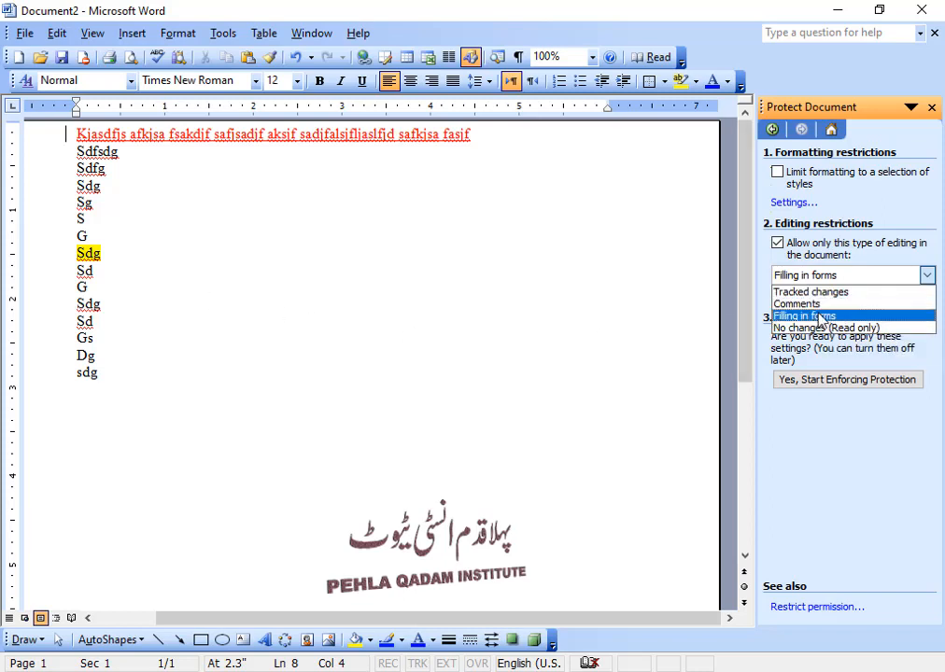
key("Up")
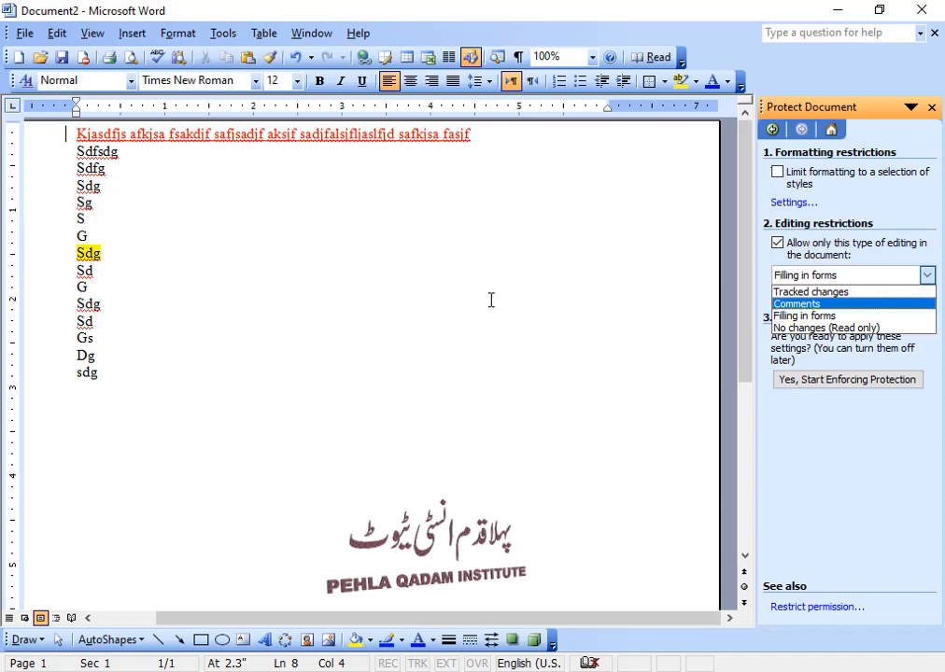
left_click(476, 321)
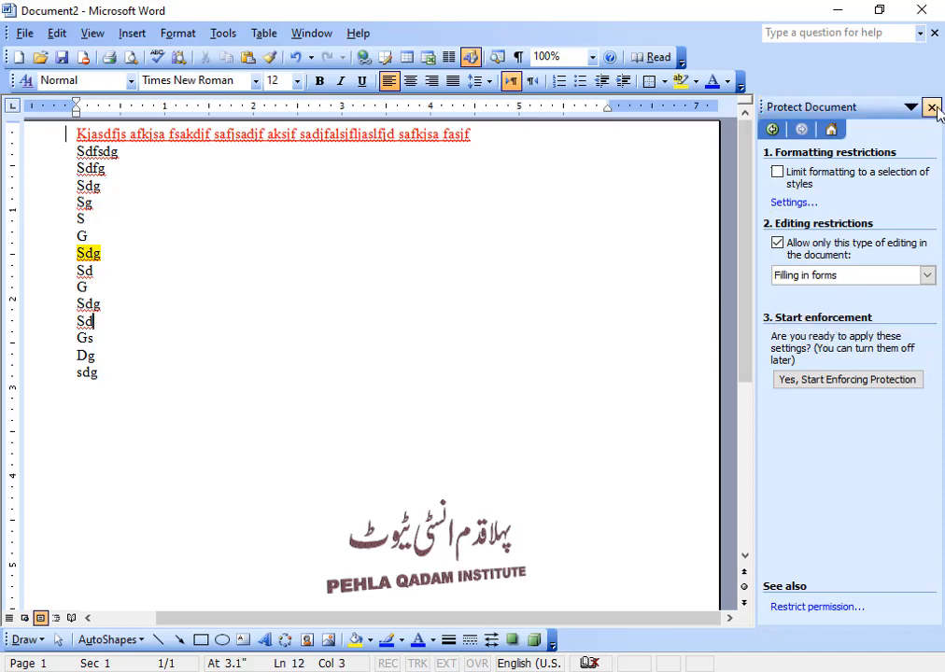
left_click(825, 383)
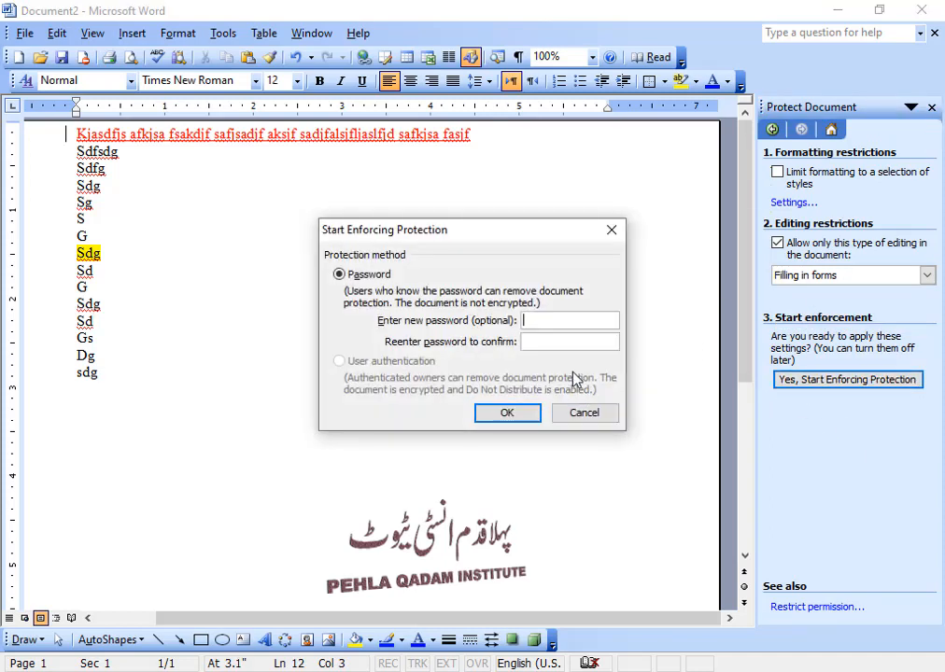
Step: Enforce forms-only protection with a password, then remove it via Tools > Unprotect Document
type("121234")
key("Return")
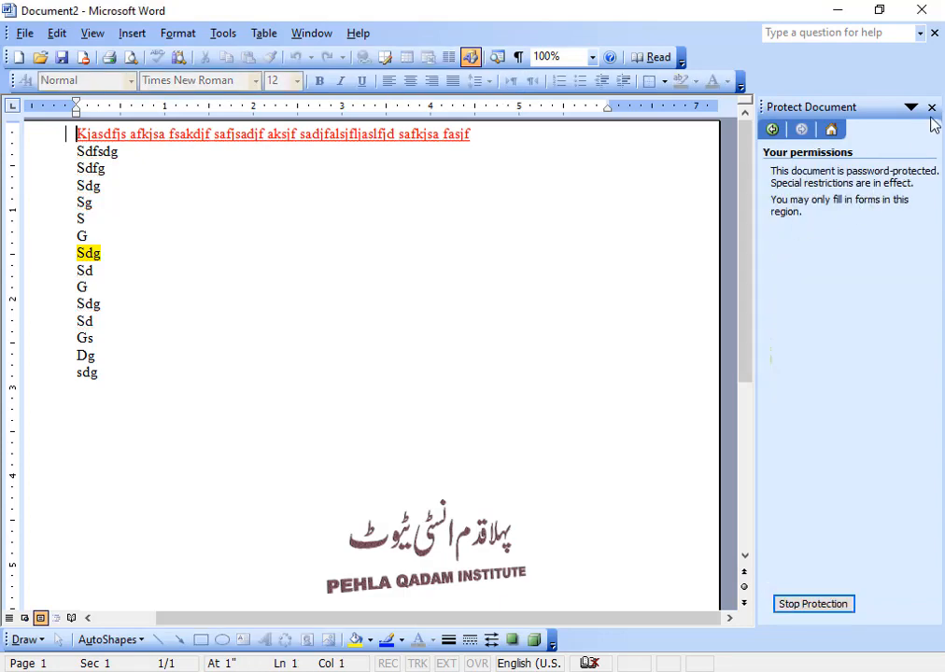
left_click(222, 33)
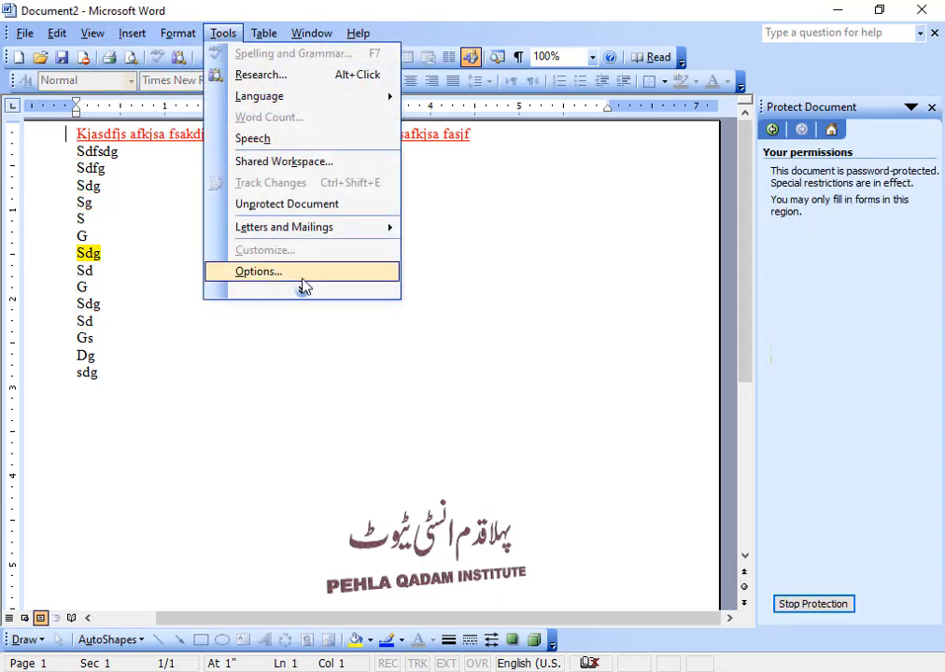
left_click(317, 206)
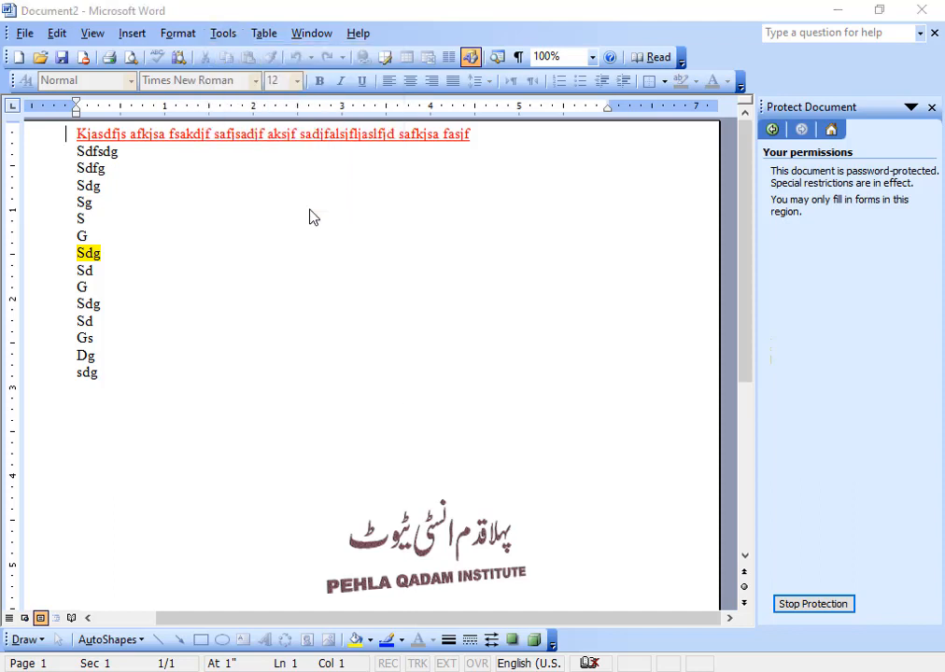
left_click_drag(474, 311, 529, 327)
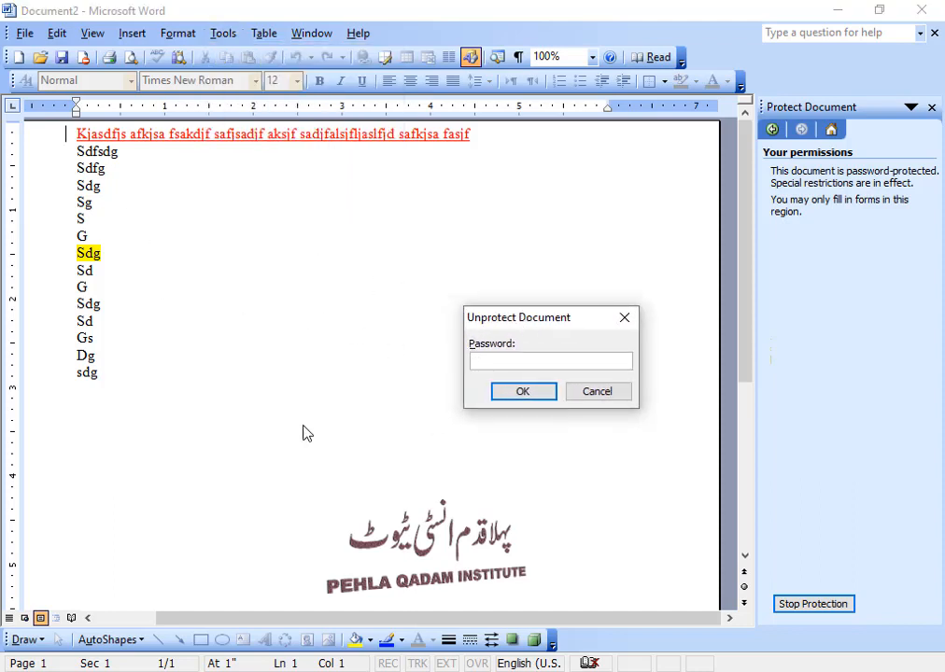
key("Return")
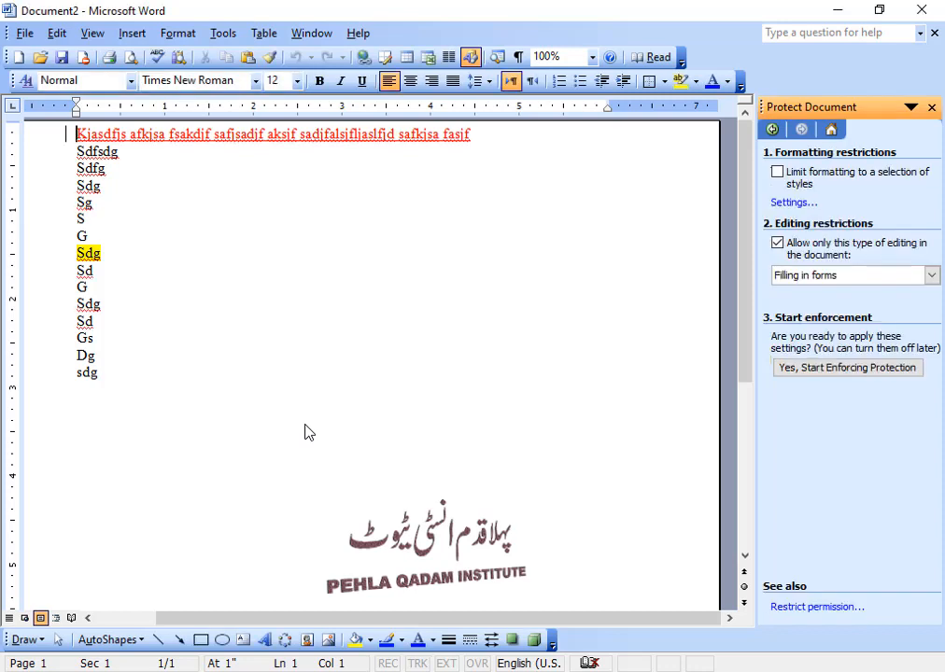
left_click(144, 357)
Step: Extend 'Dg' to 'Dgdfgdfg' and add lines 'D d', 'GdfGDfg' and 'df'
type("dfgdfg")
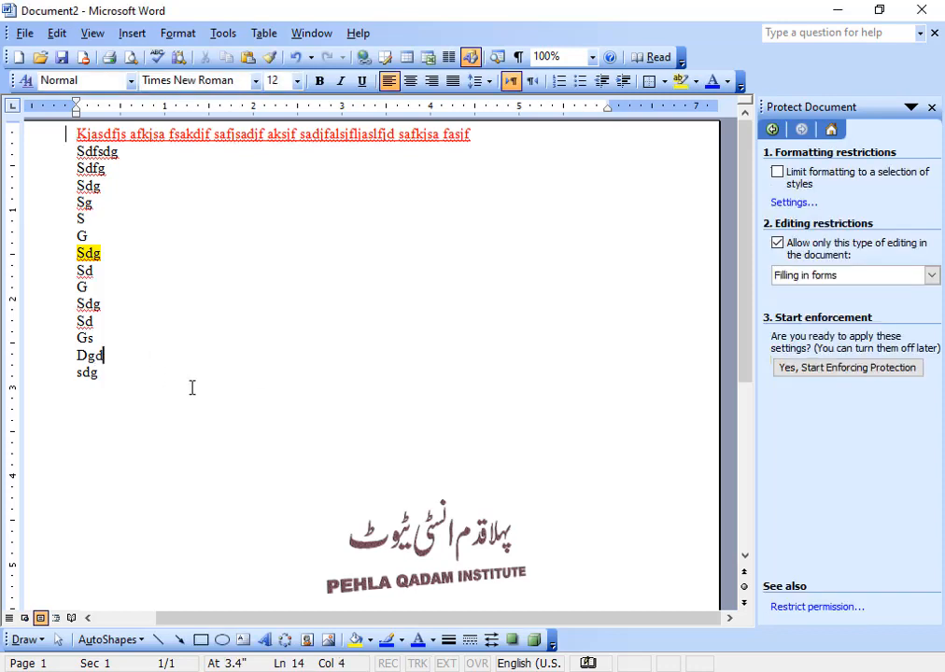
key("Return")
type("D d")
key("Return")
type("Gdf")
key("Return")
type("G")
key("Return")
type("Dfg")
key("Return")
type("df")
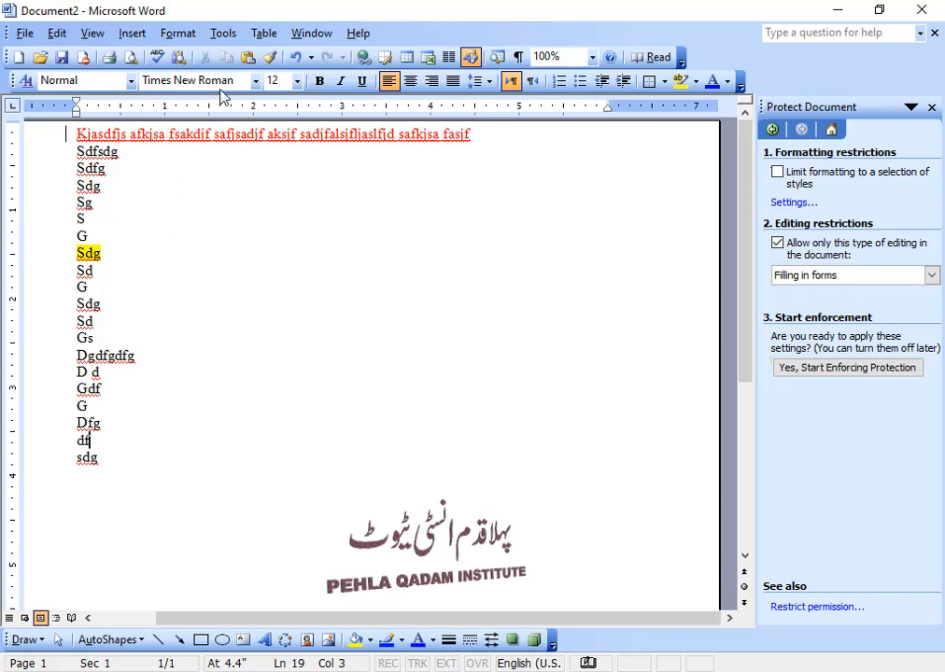
Step: Browse the Texture, Pattern and Picture background fill effects, then cancel without applying
left_click(178, 33)
mouse_move(256, 228)
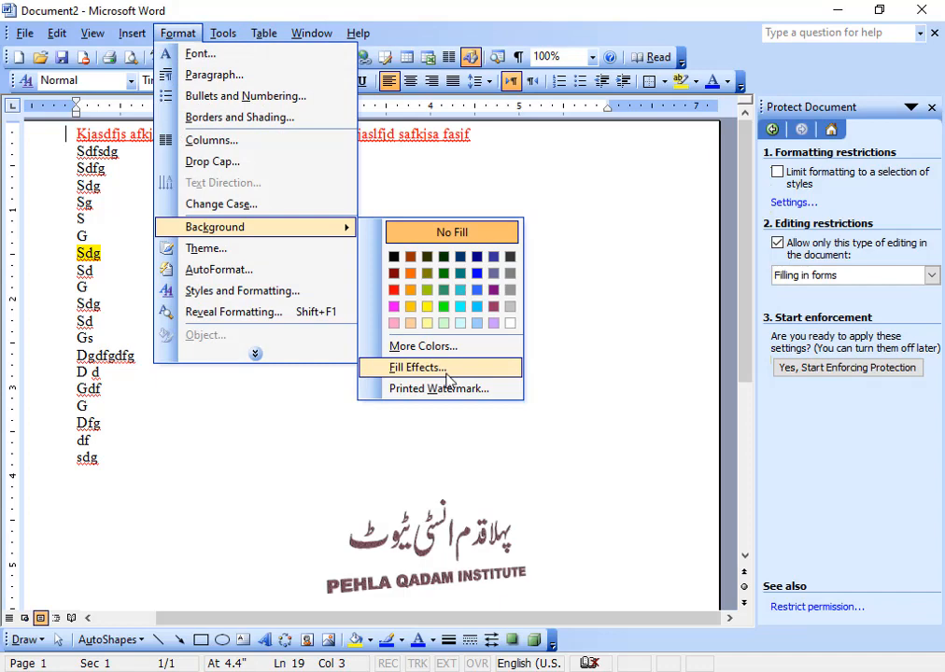
left_click(458, 371)
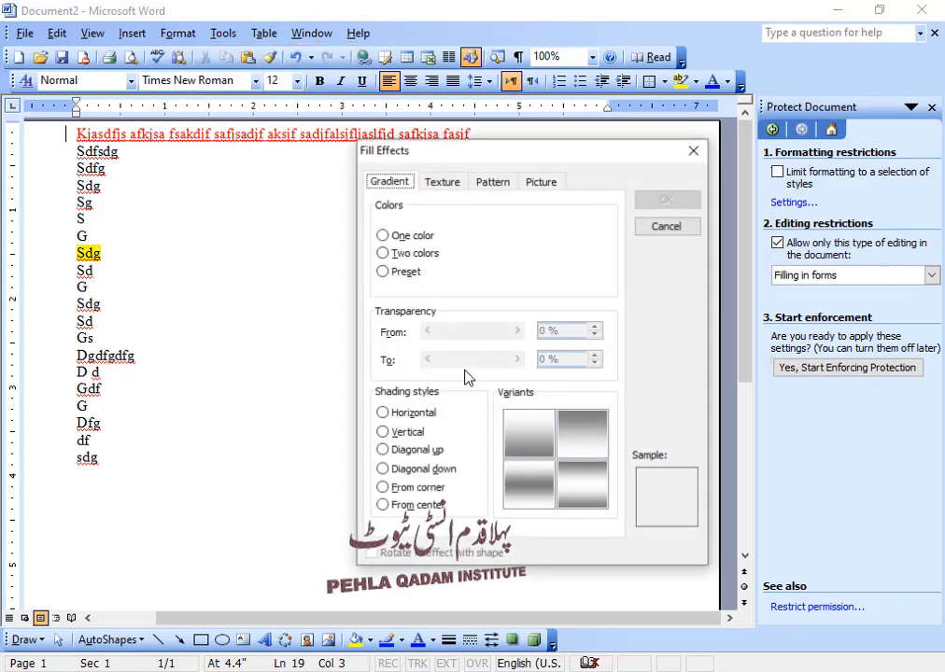
left_click(450, 185)
left_click(482, 186)
left_click(533, 184)
left_click(442, 181)
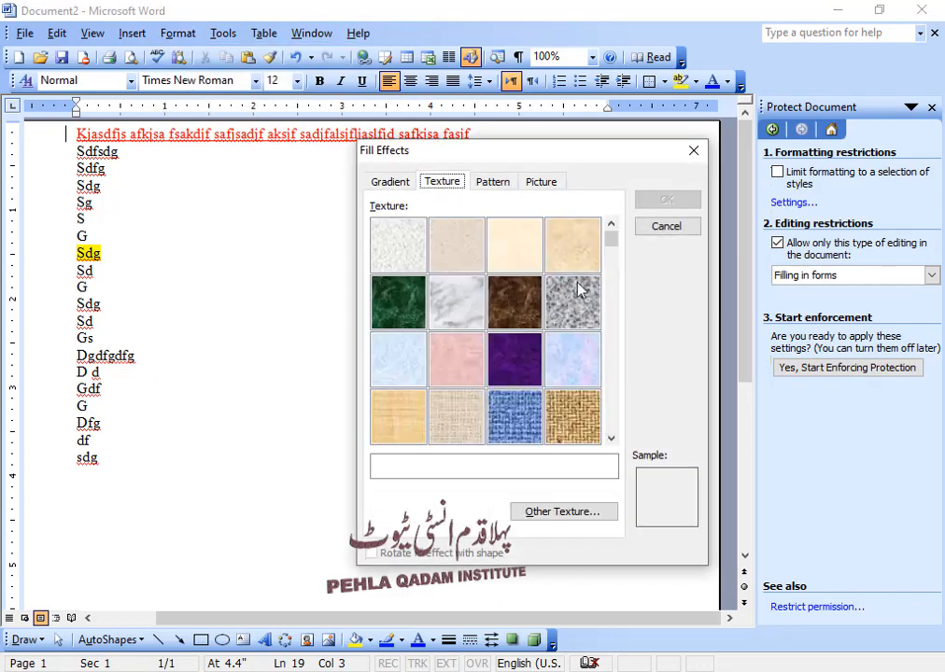
left_click(654, 228)
Step: Preview the Breeze, Clear Day and Highway themes, then cancel without applying one
left_click(177, 32)
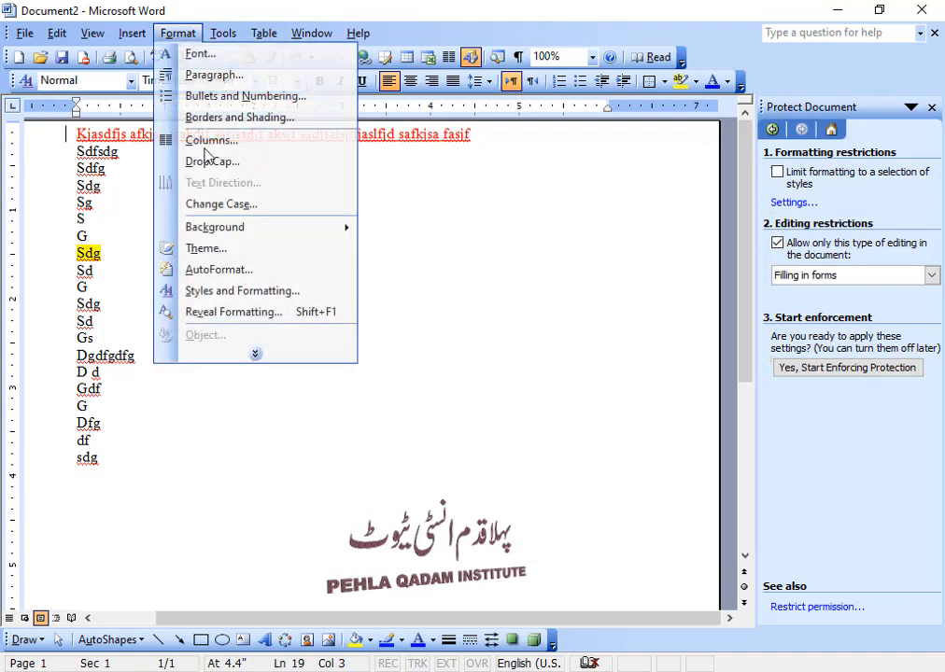
left_click(241, 254)
left_click(280, 252)
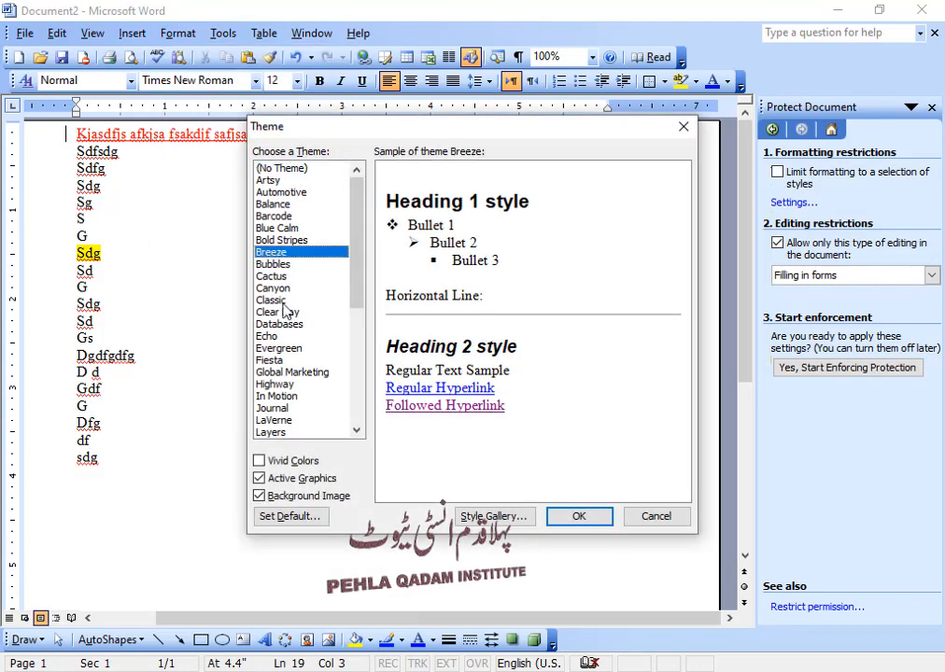
left_click(284, 311)
key("h")
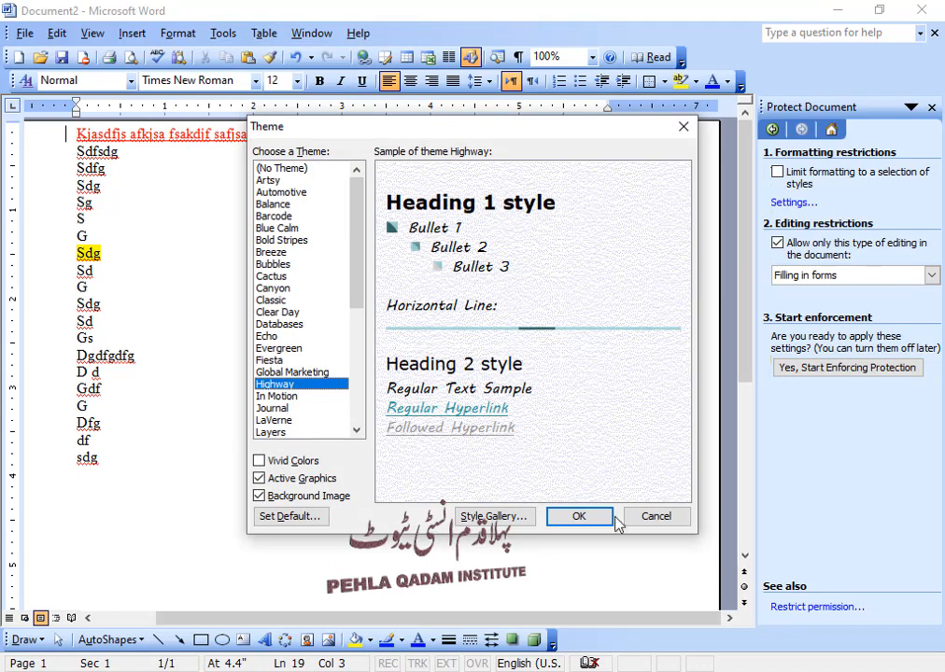
left_click(656, 518)
Step: Bring up the Protect Document settings with Filling in forms kept as the restriction
left_click(222, 34)
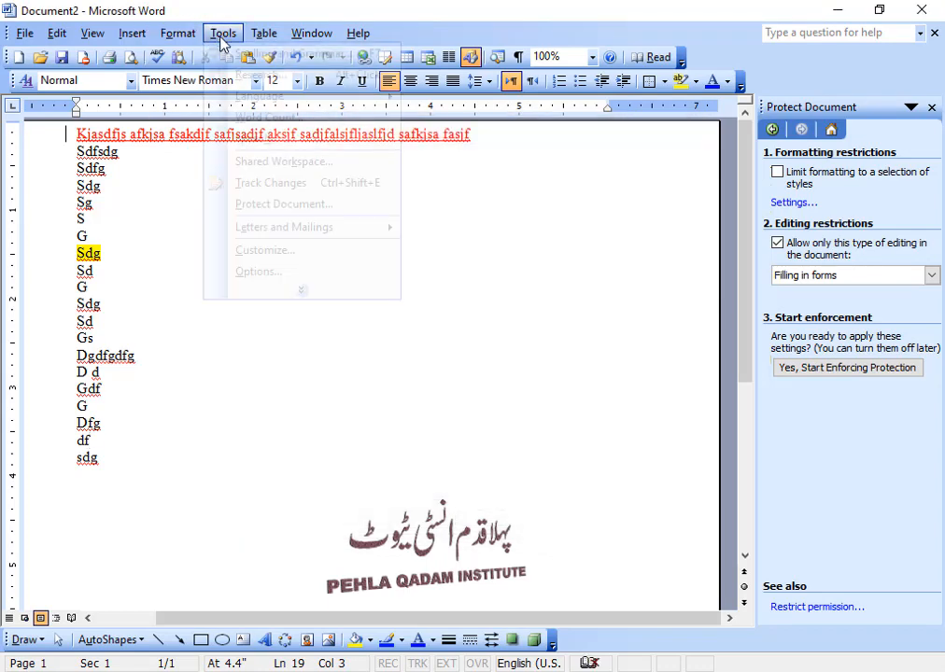
left_click(293, 292)
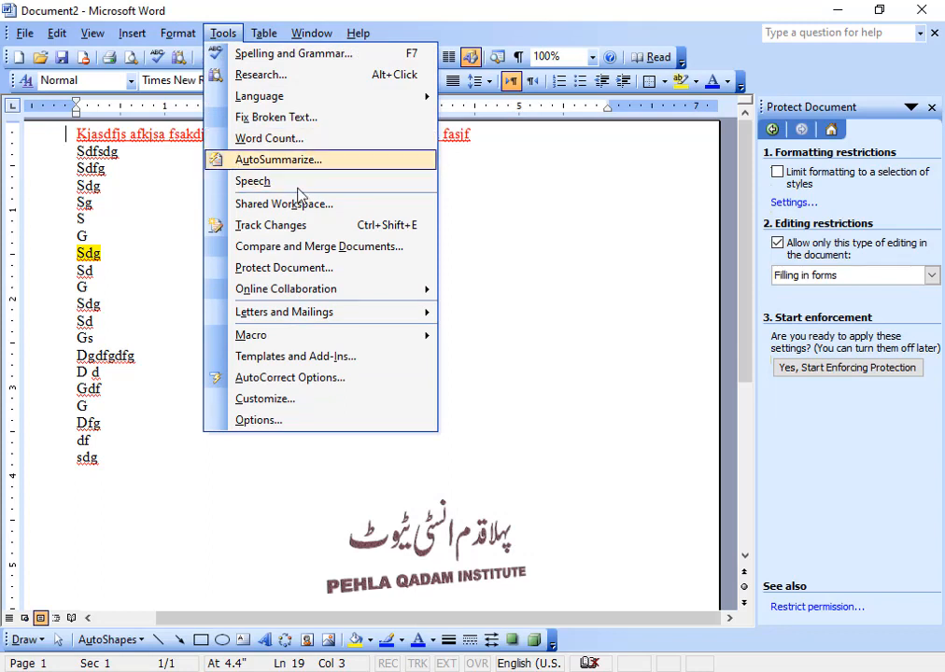
left_click(376, 271)
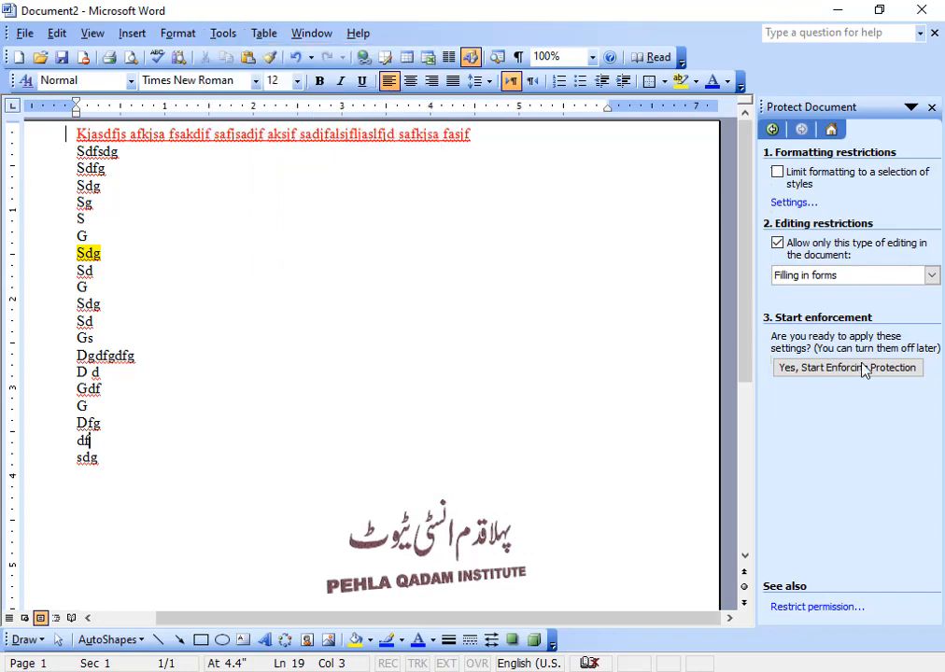
left_click(929, 276)
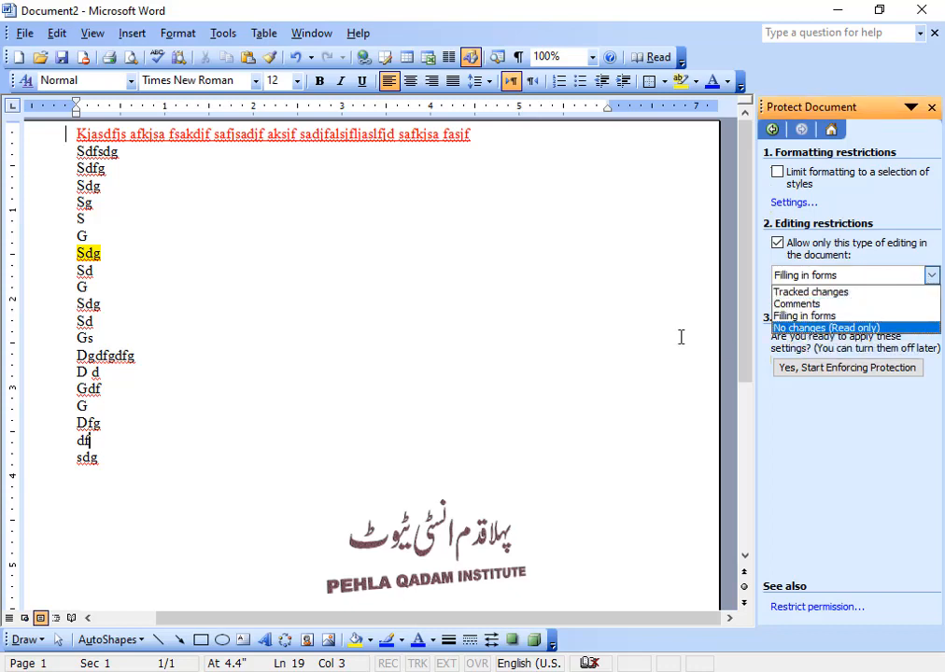
left_click(635, 337)
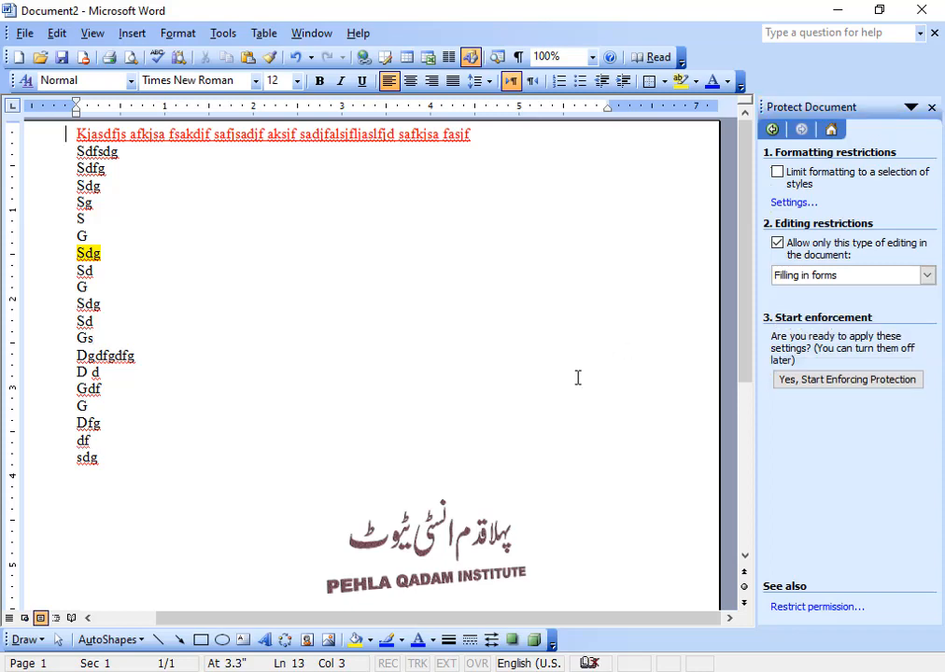